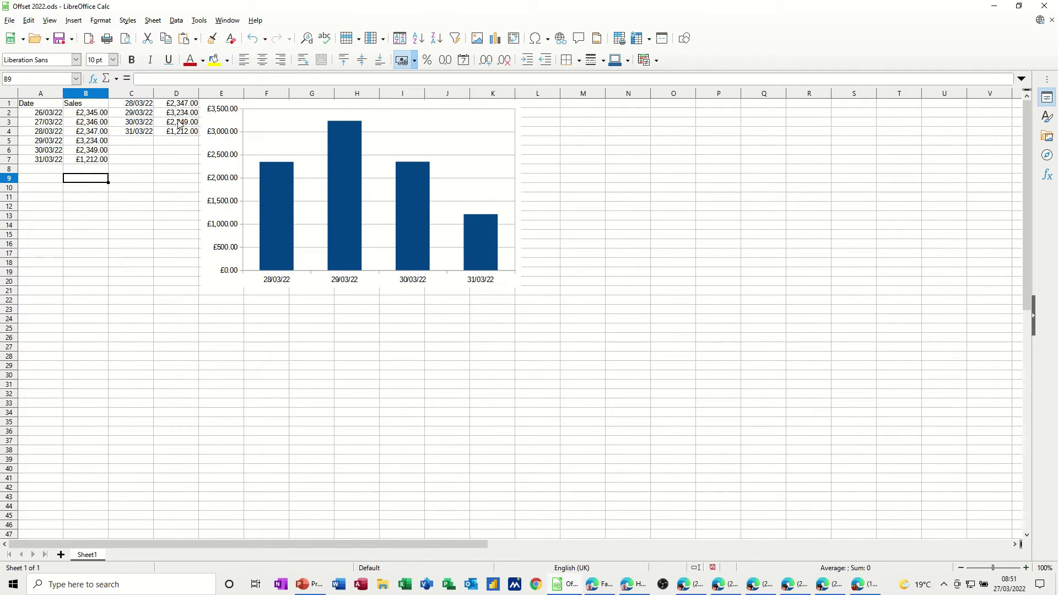
- Fill the dates and sales from A6:B7 down to row 14, and refill the sales in B8:B14 as a series starting from B8
click(48, 164)
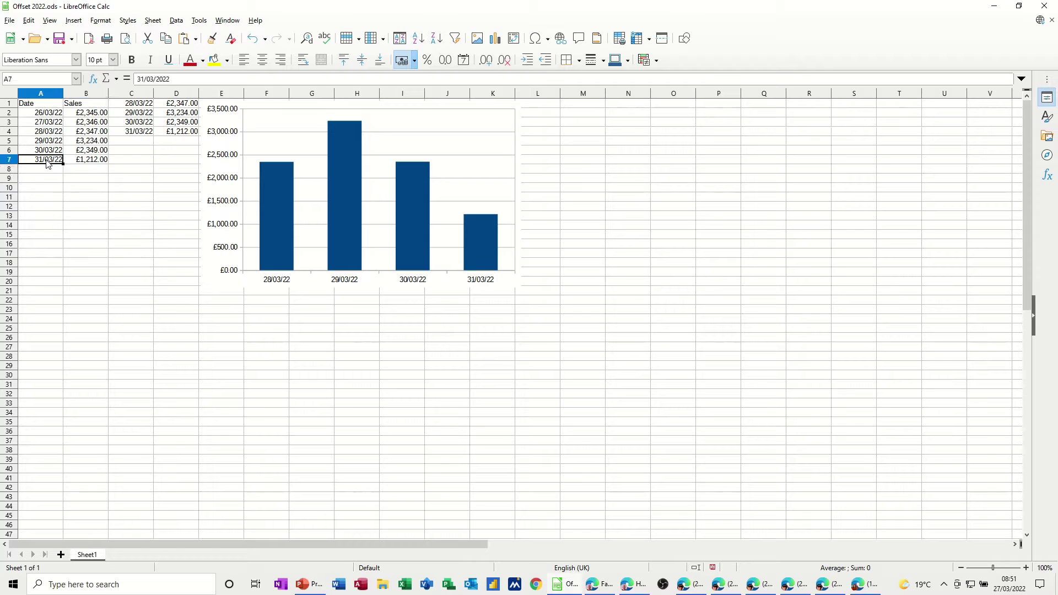
click(44, 151)
drag(45, 150, 115, 237)
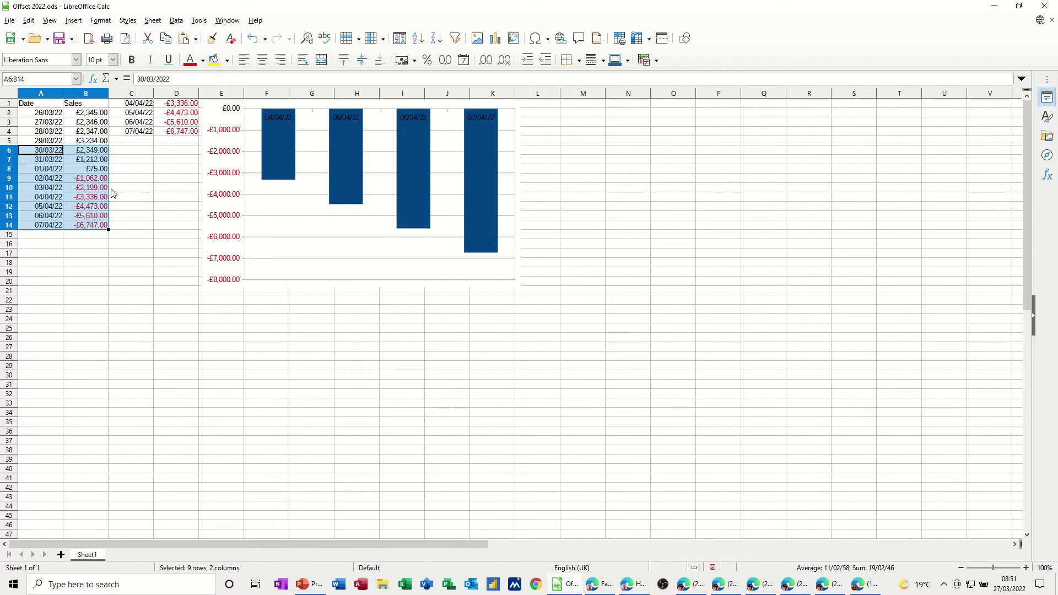
click(89, 167)
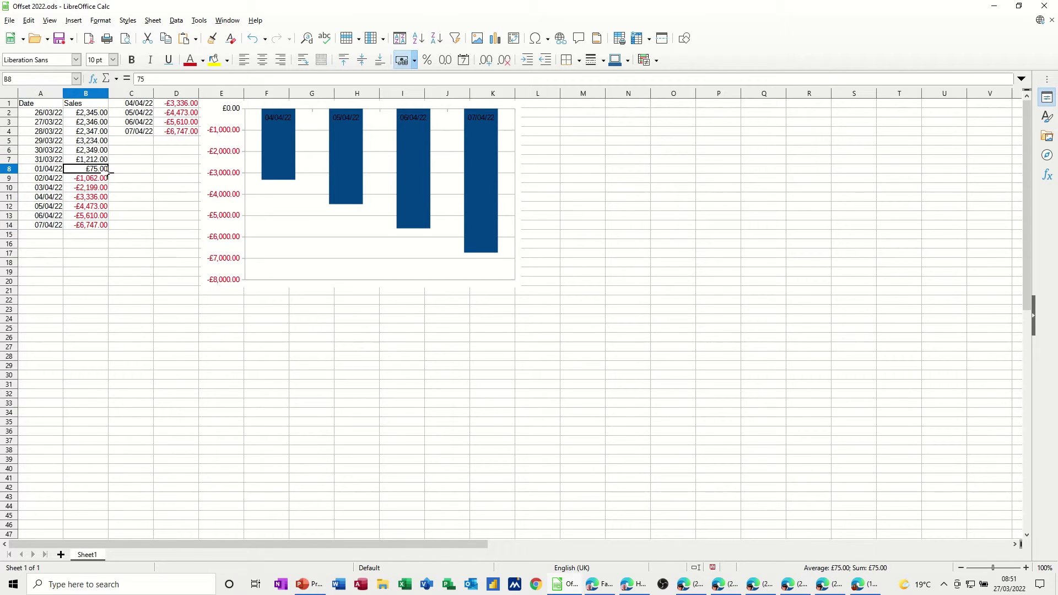
drag(109, 174, 109, 231)
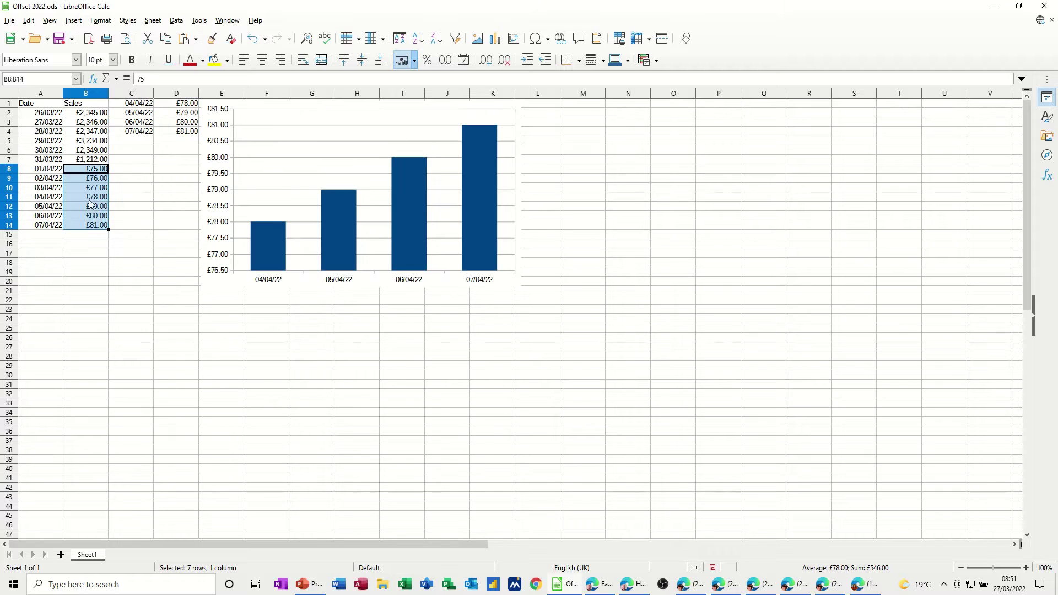
- Extend the date and sales series down to row 19 and set the sales value in B18 to 3456
click(87, 187)
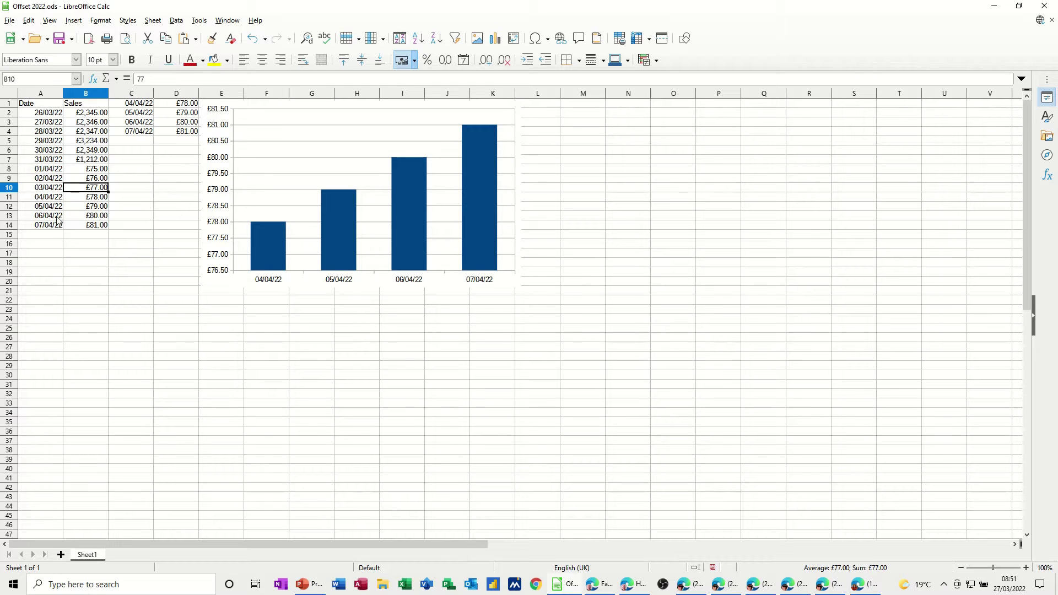
drag(39, 219, 80, 272)
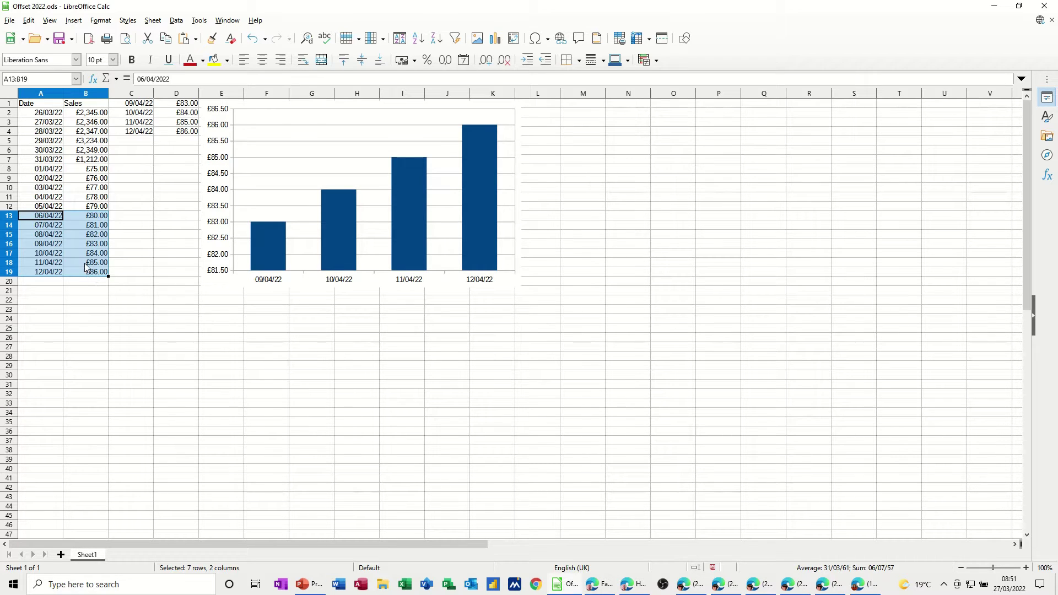
click(86, 264)
text(3456)
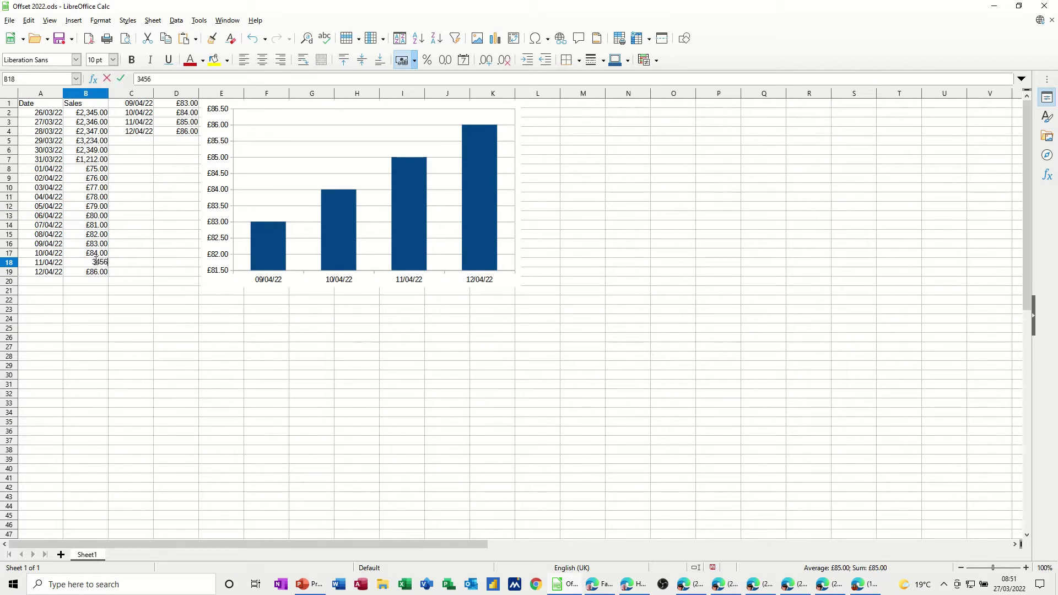
click(102, 293)
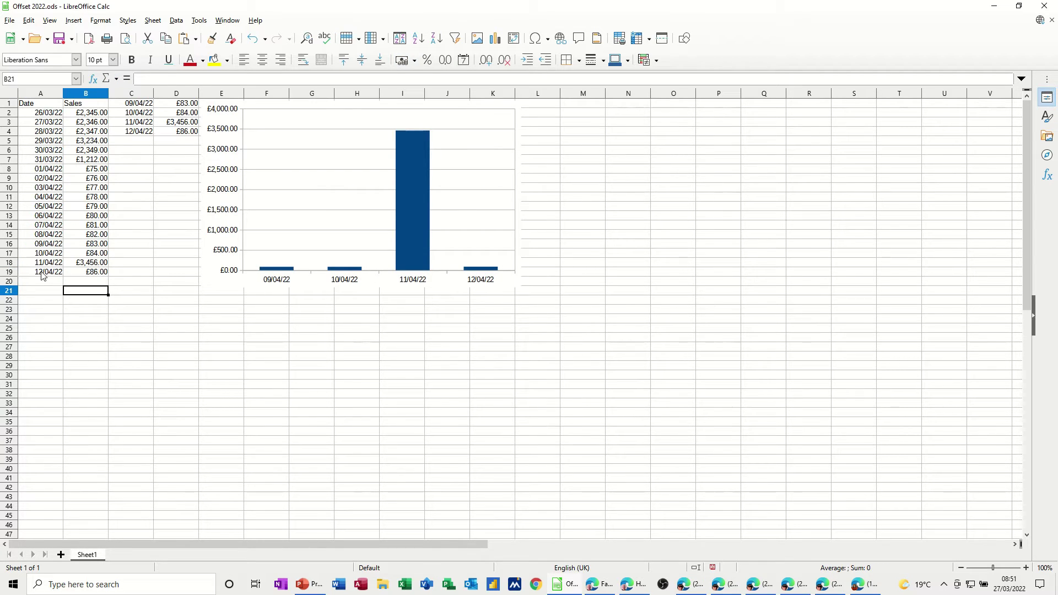
- Clear the added dates and sales in A8:B19
drag(49, 274, 100, 172)
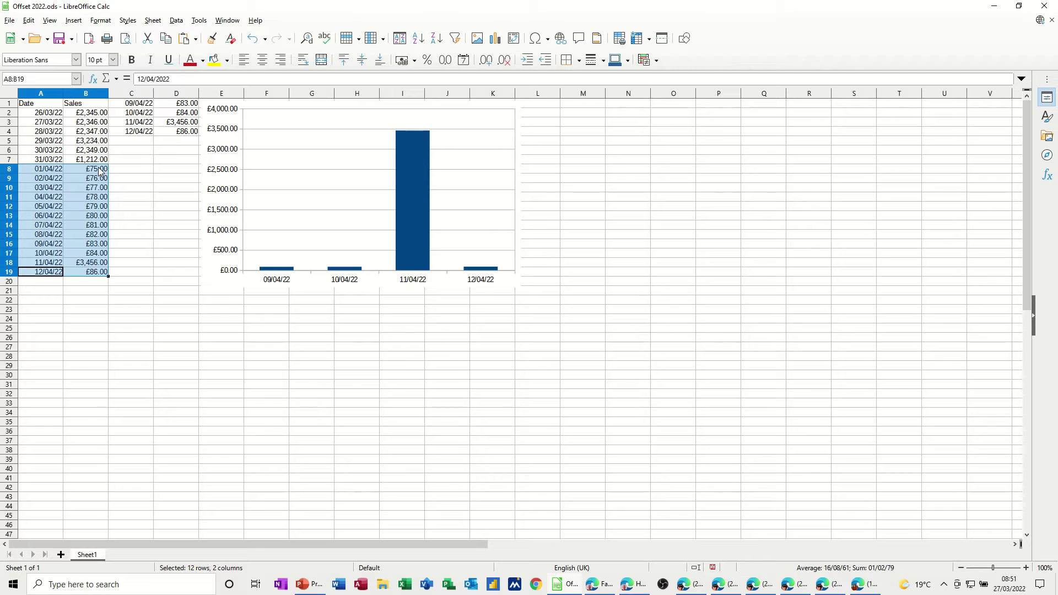
key(Delete)
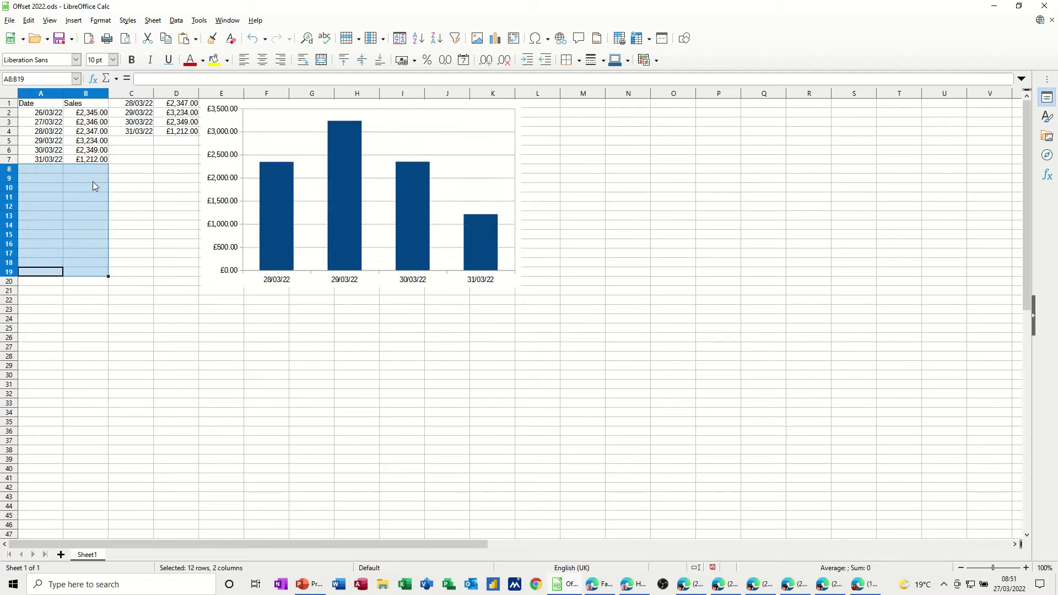
- Delete the sales column chart and clear the helper formulas in C1:D4
click(521, 110)
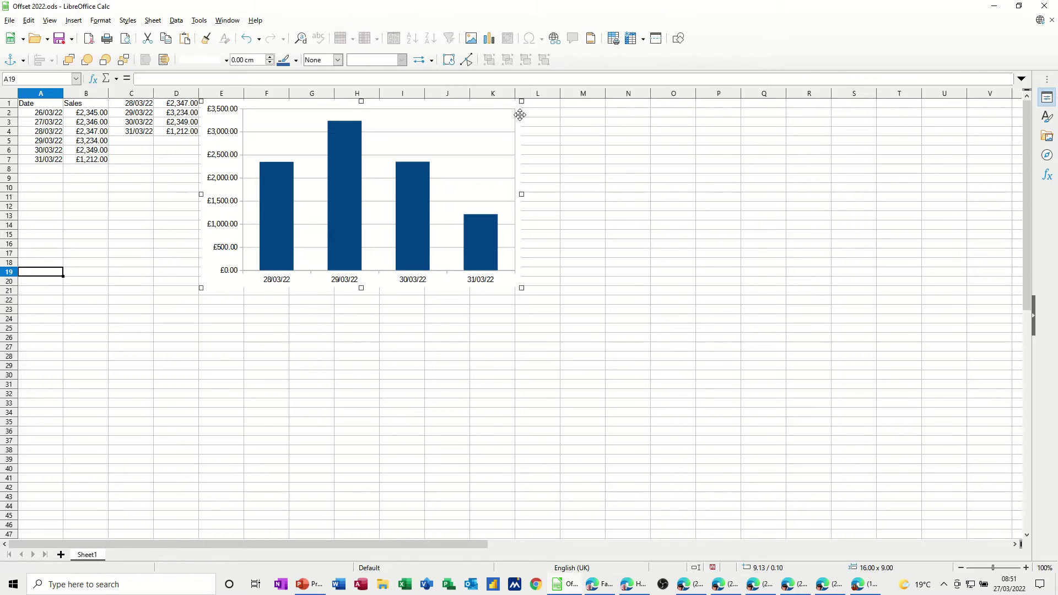
key(Delete)
drag(135, 105, 175, 135)
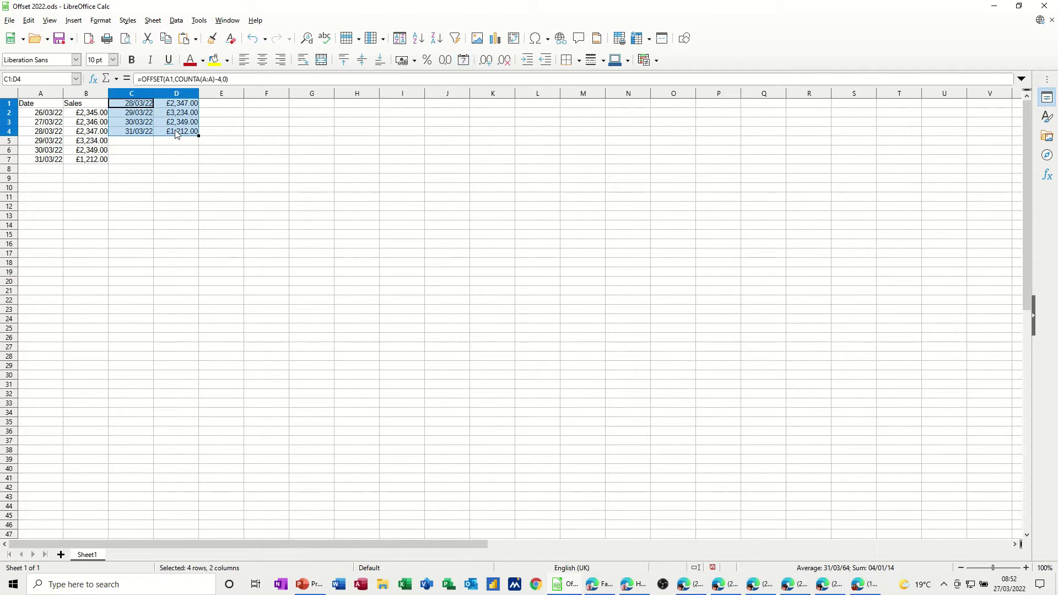
key(Delete)
- Enter =COUNTA(A2:A7) in C1 to count the date entries
click(126, 108)
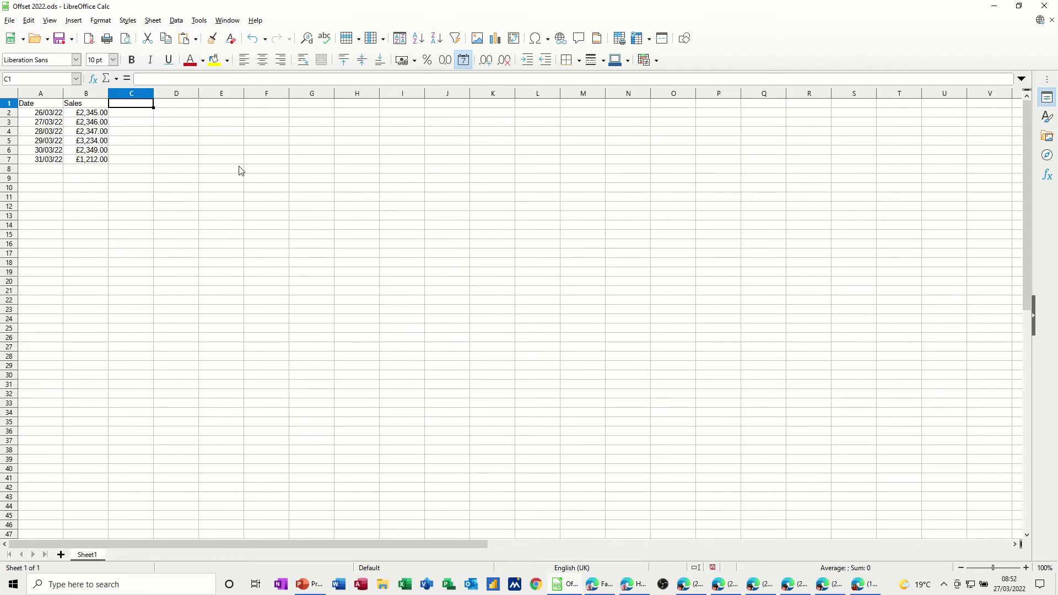
text(=co)
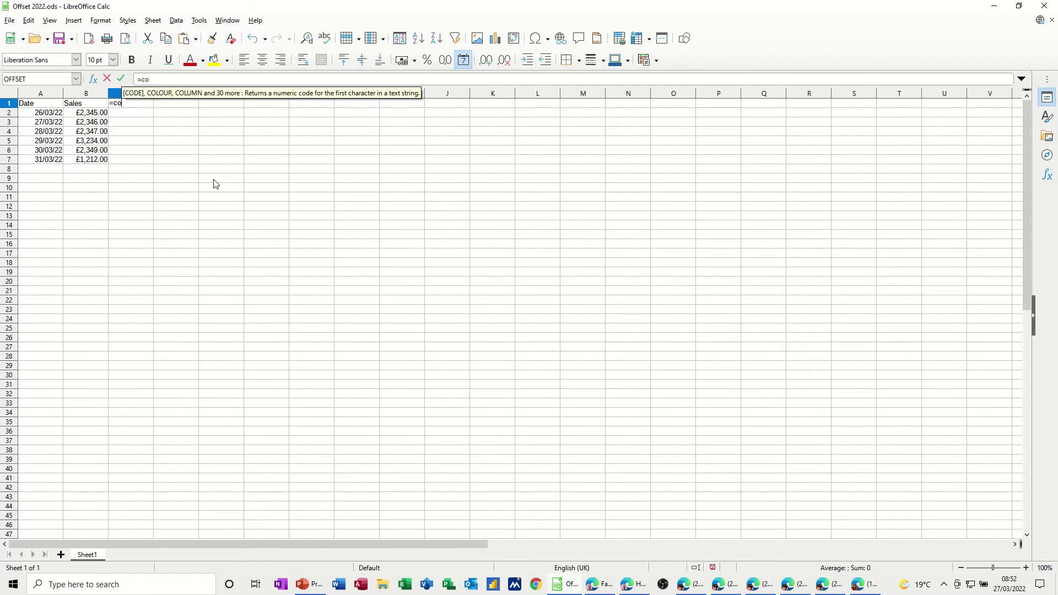
text(unta)
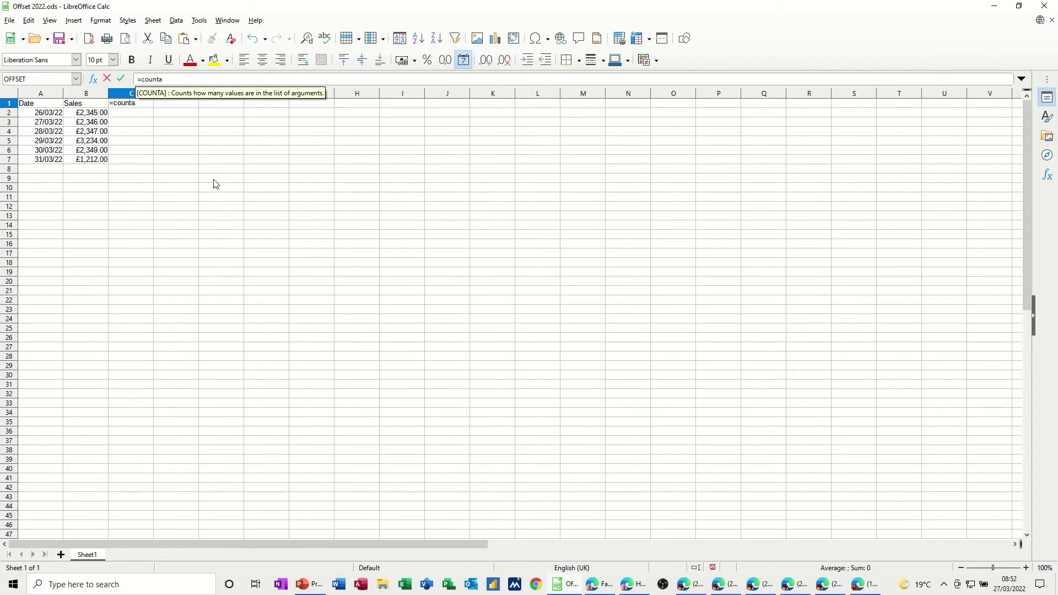
text(()
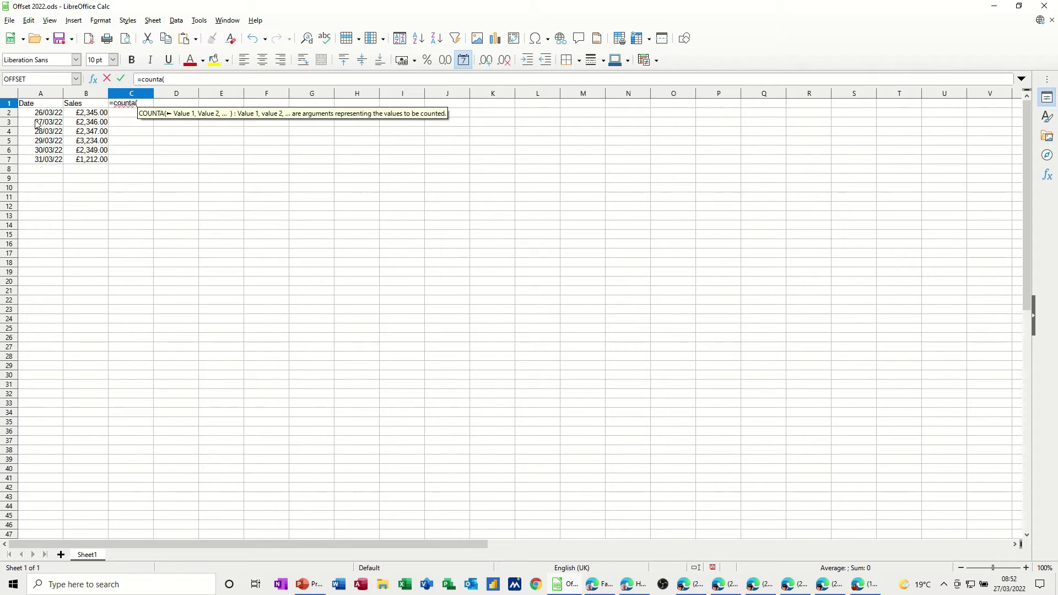
drag(39, 115, 40, 161)
click(121, 79)
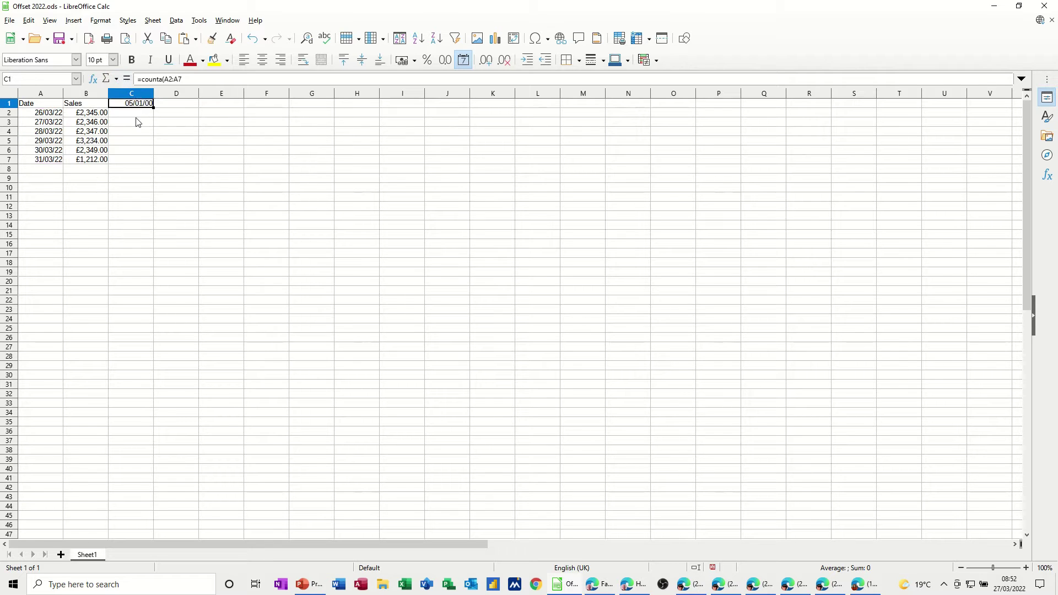
- Format C1 as currency and clear its formula
click(138, 107)
click(402, 60)
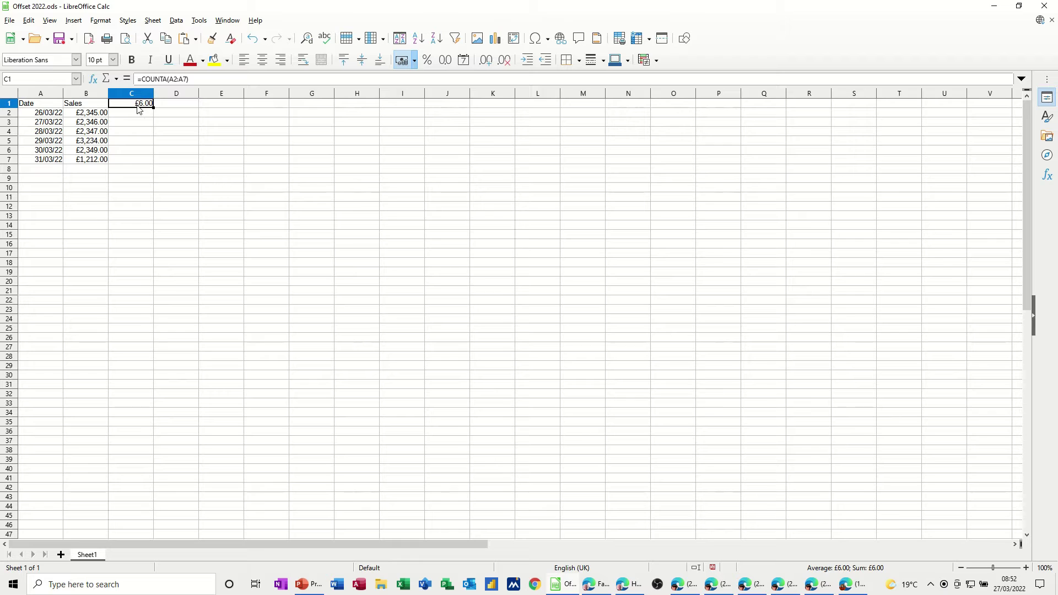
key(Delete)
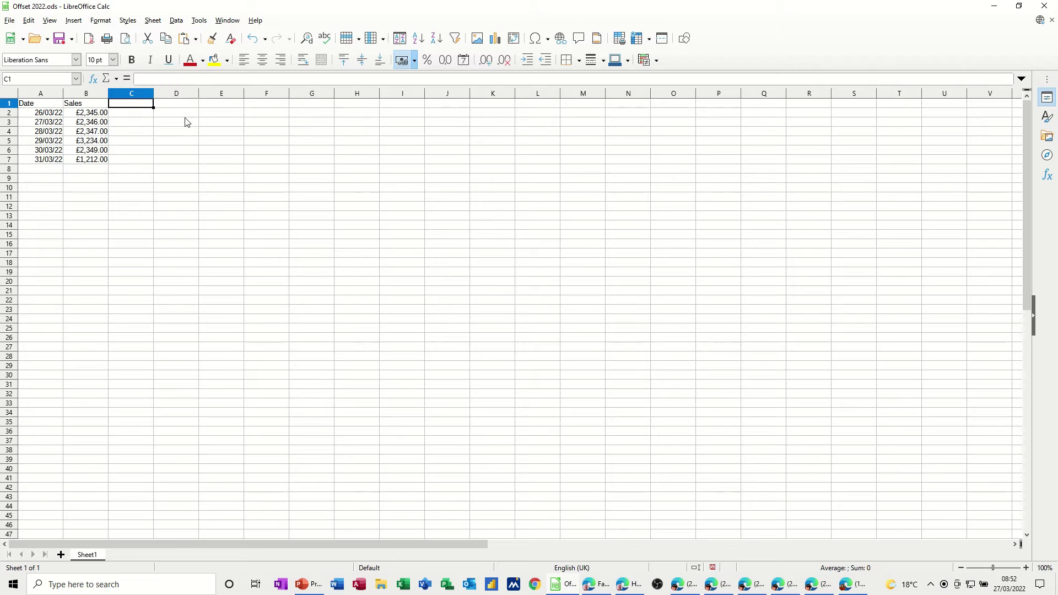
- Enter a COUNTA formula in E1 that counts all entries in the whole of column A
click(233, 111)
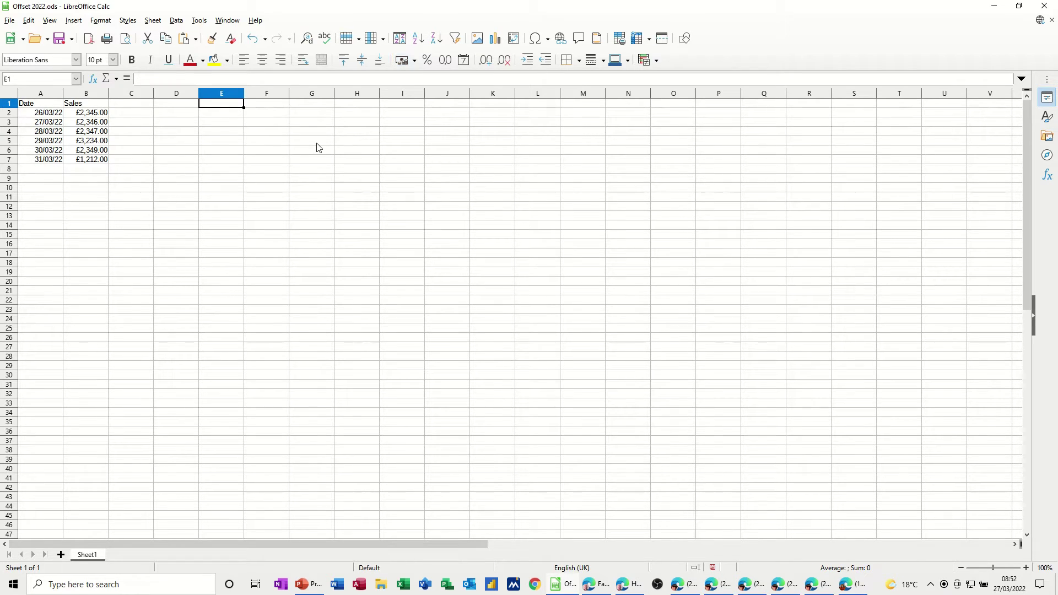
text(=counta()
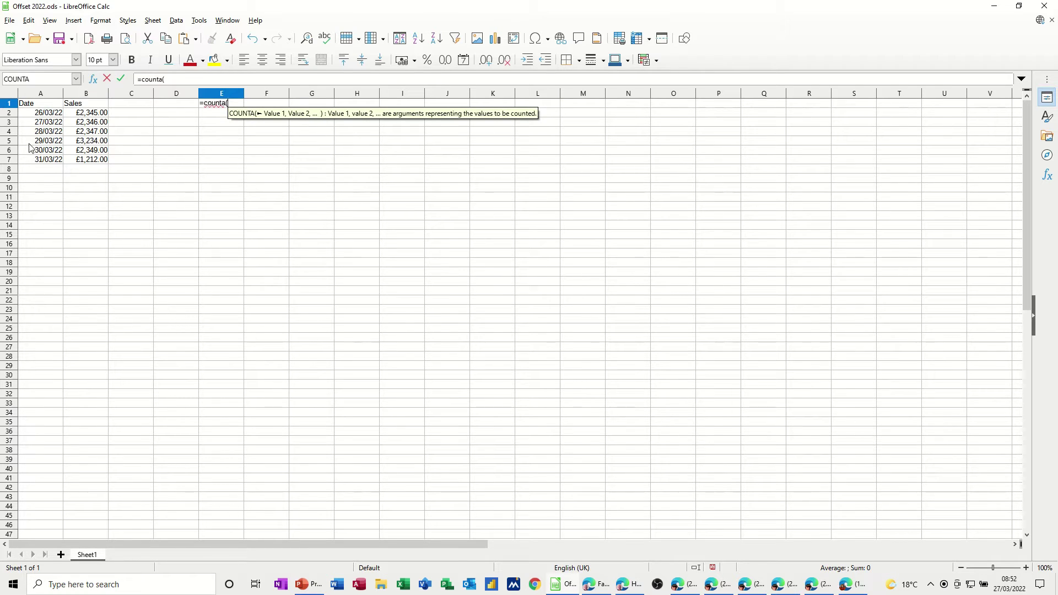
click(44, 96)
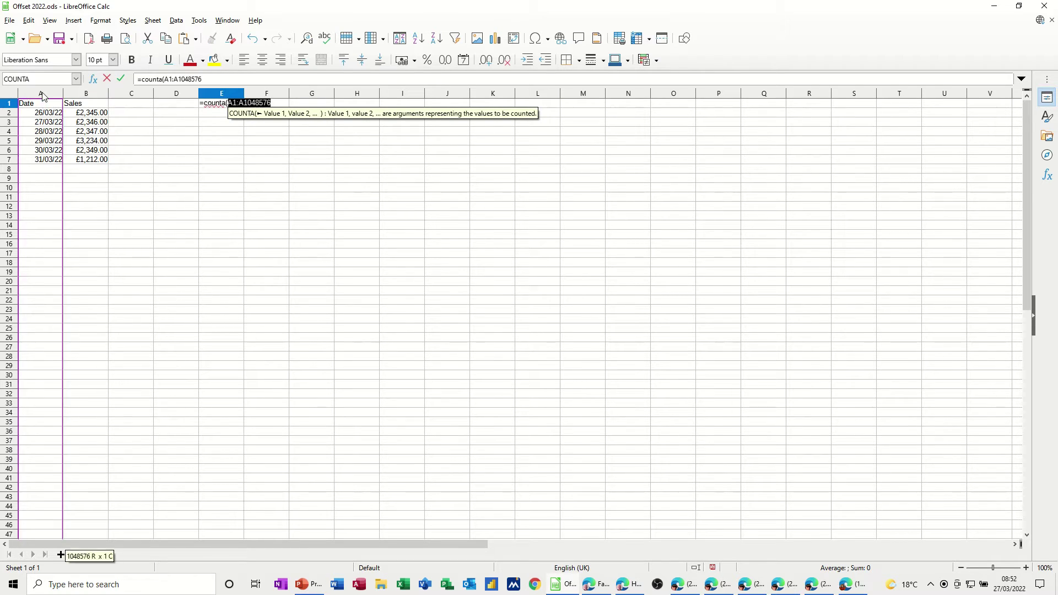
click(122, 83)
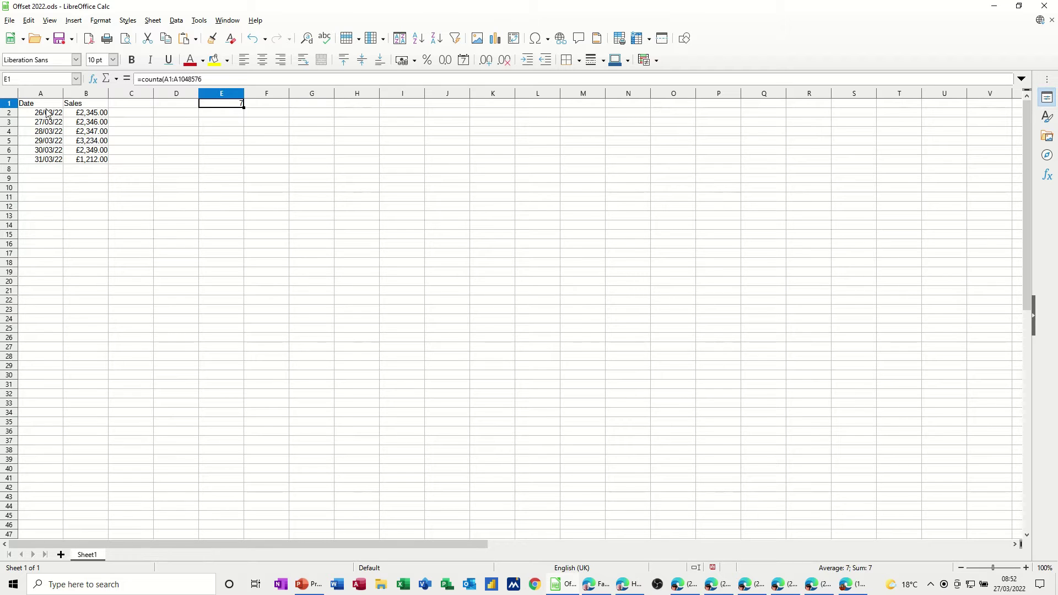
- Test the column count by entering 4 in A12, 4 in A22 and the letter e in A24
click(44, 207)
text(4)
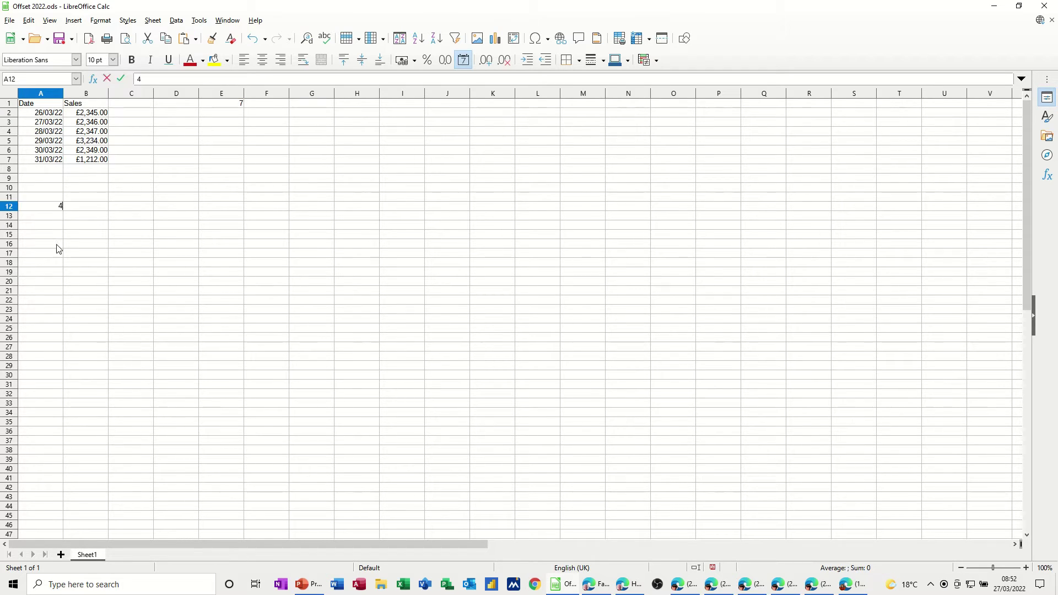
click(125, 238)
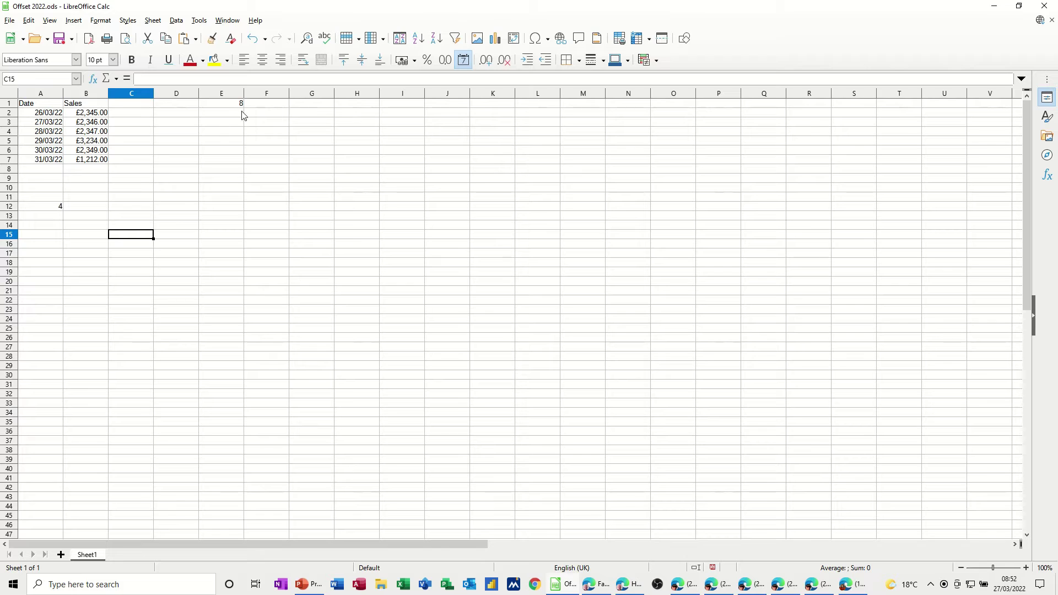
click(35, 304)
text(4)
click(49, 320)
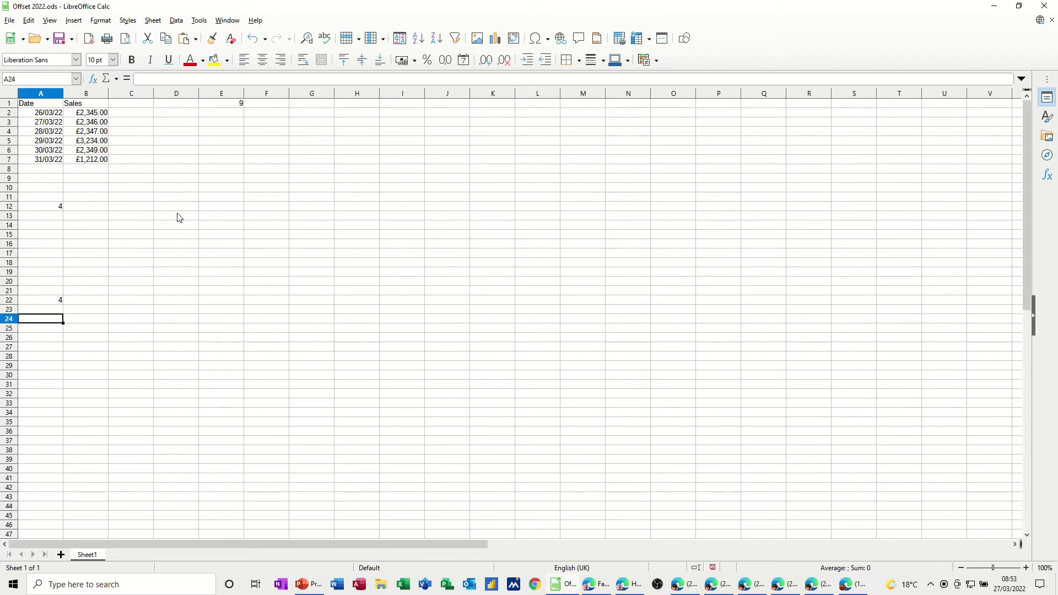
text(e)
click(99, 321)
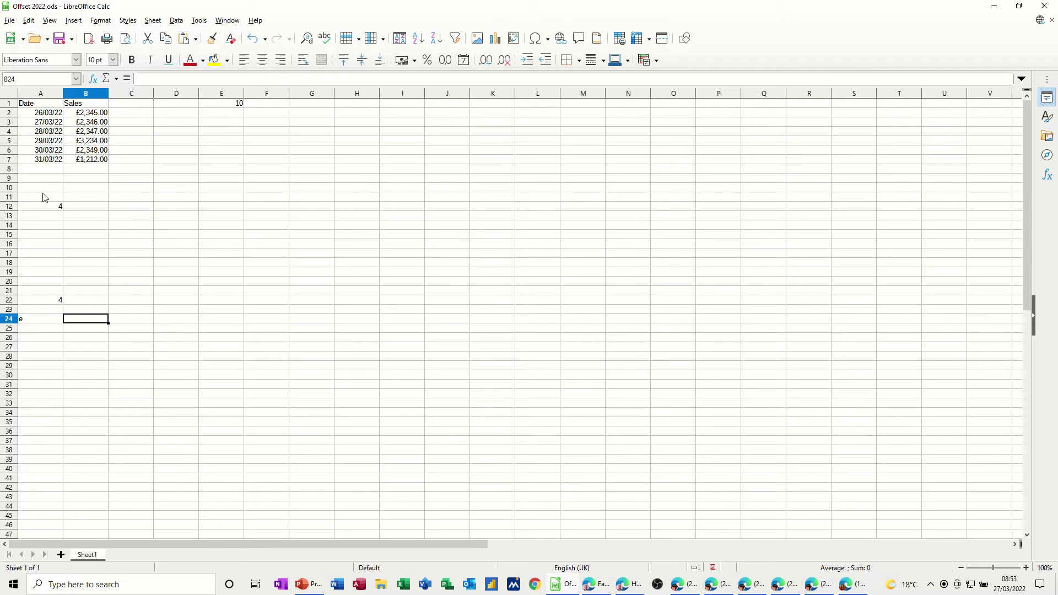
- Clear the test entries in A11:A24 and the COUNTA formula in E1
drag(44, 198, 56, 326)
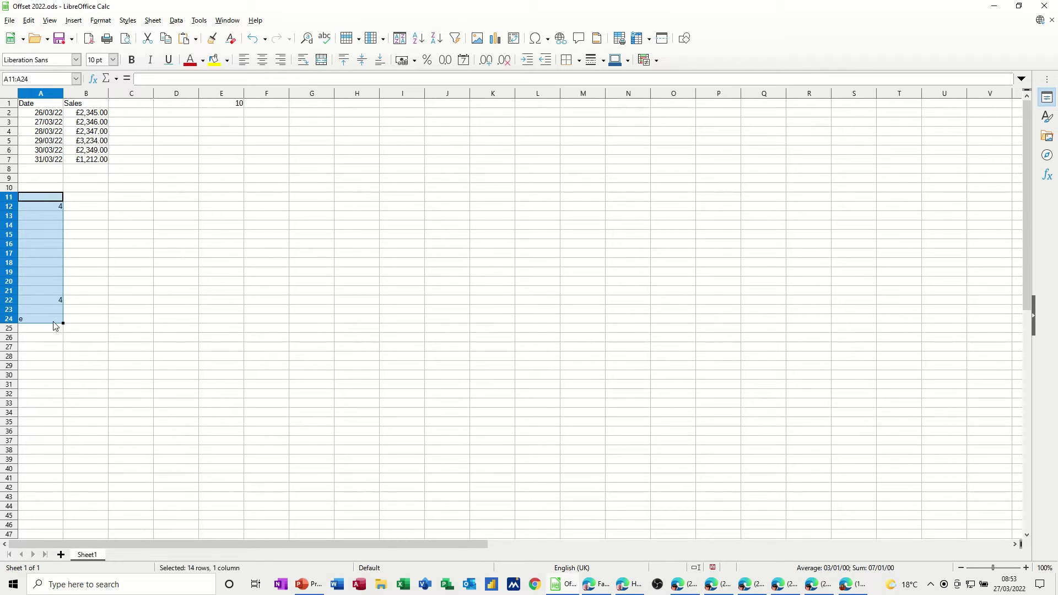
key(Delete)
click(237, 108)
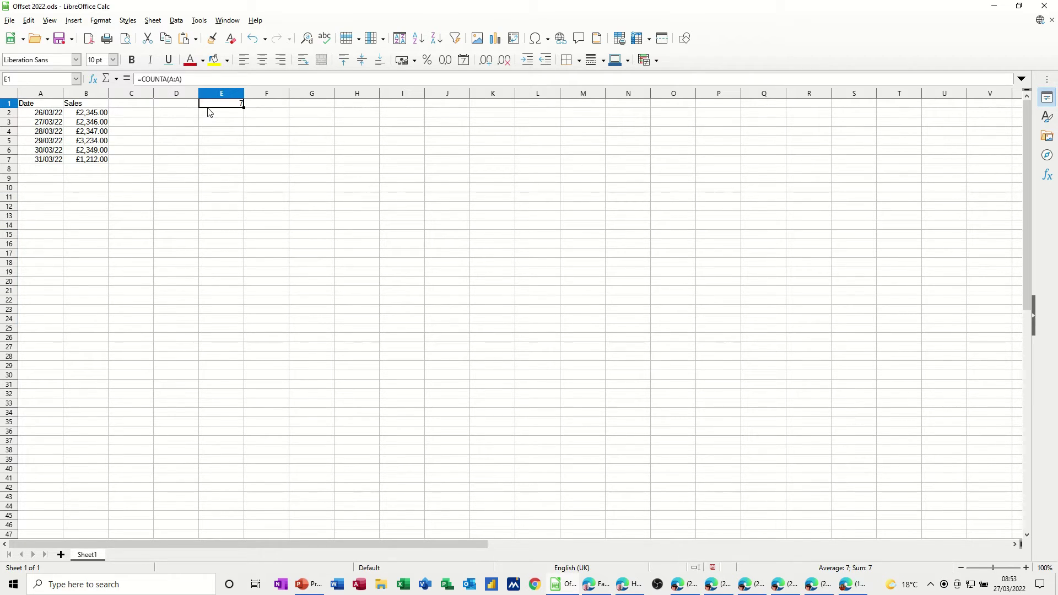
key(Delete)
- Enter =OFFSET(A1,1,0) in C1 and format the cell as a date
click(142, 106)
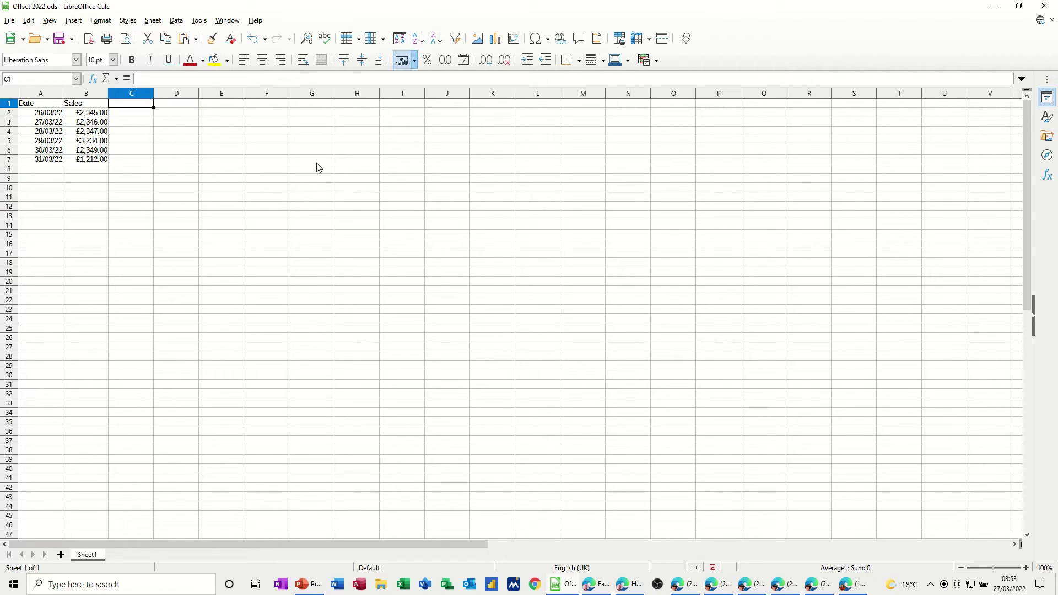
text(=off)
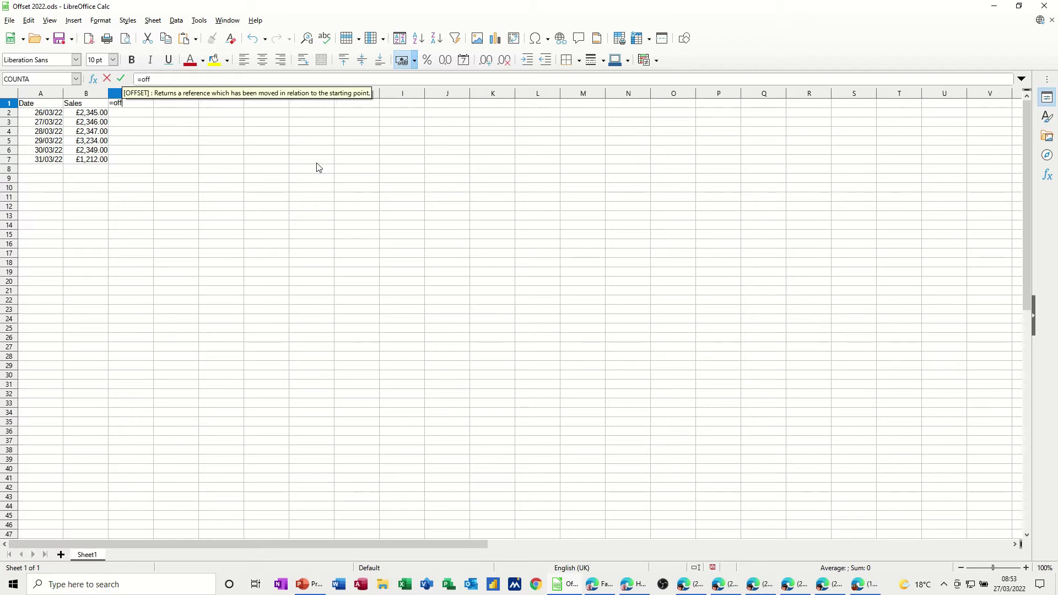
text(set()
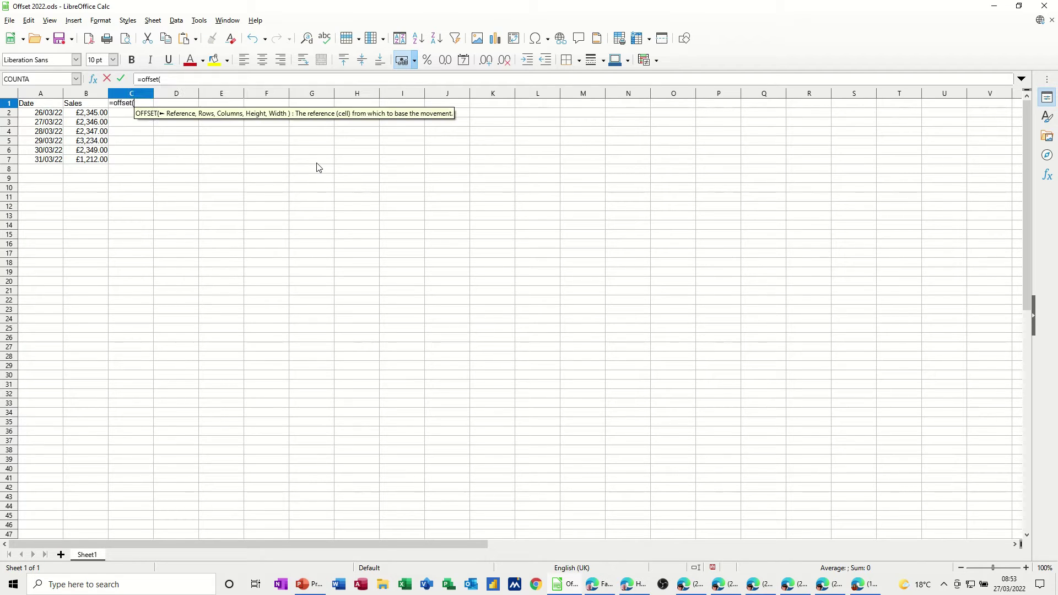
click(34, 105)
text(,1)
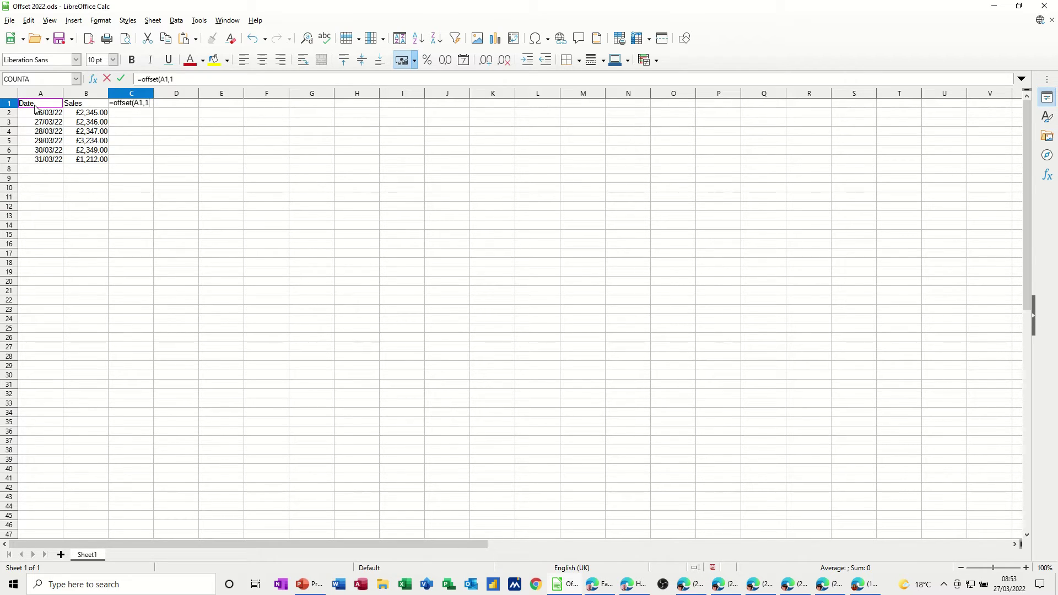
text(,)
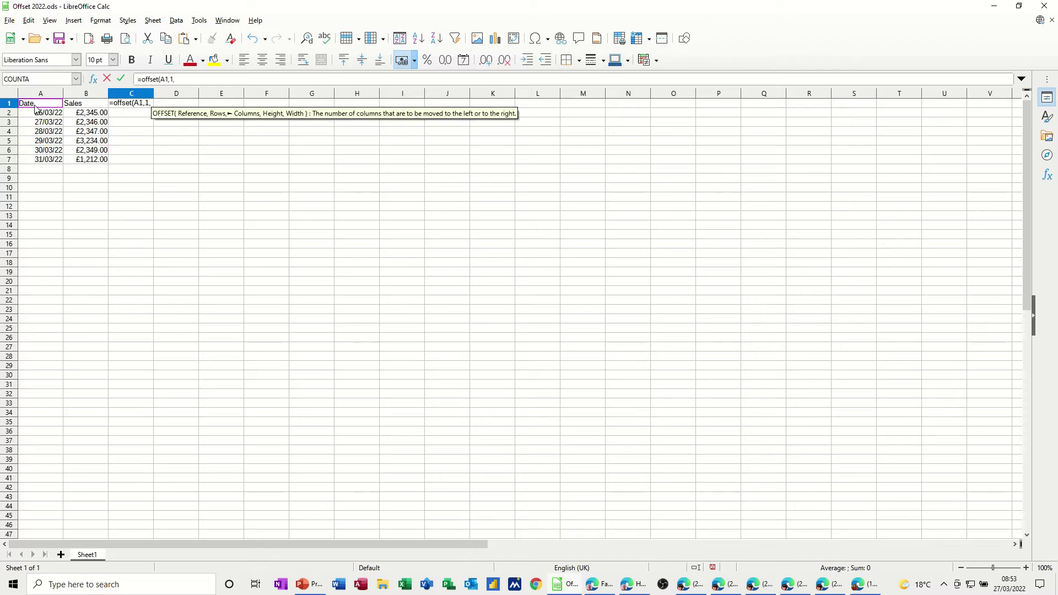
text(0)
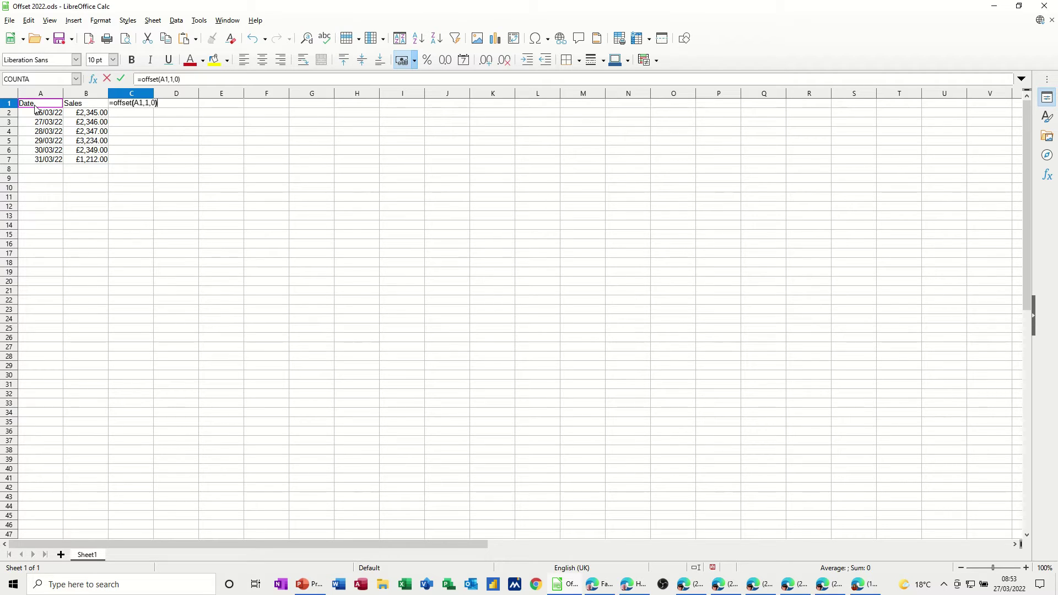
key(Return)
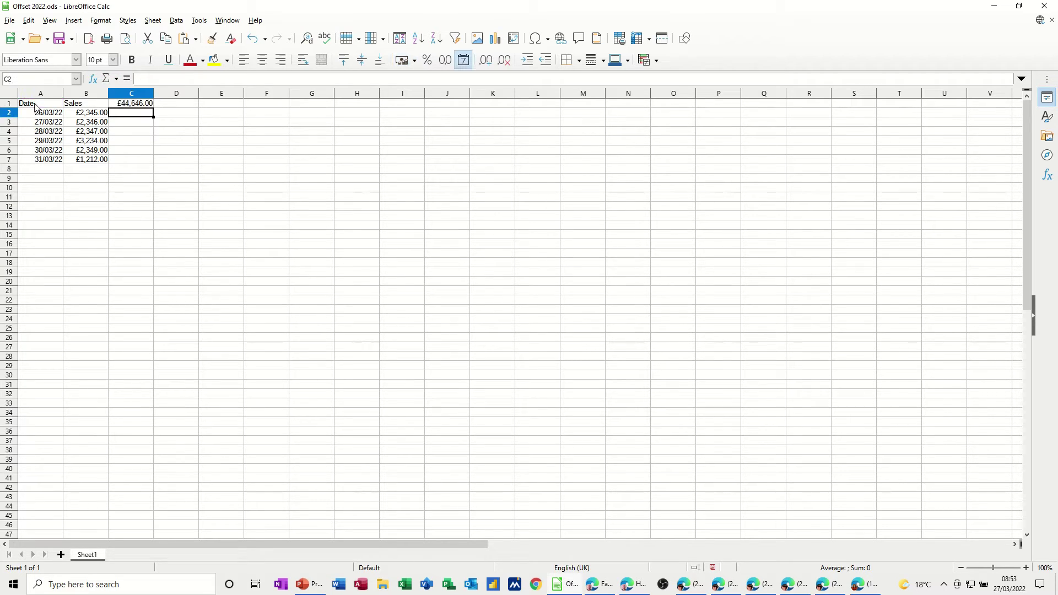
click(139, 107)
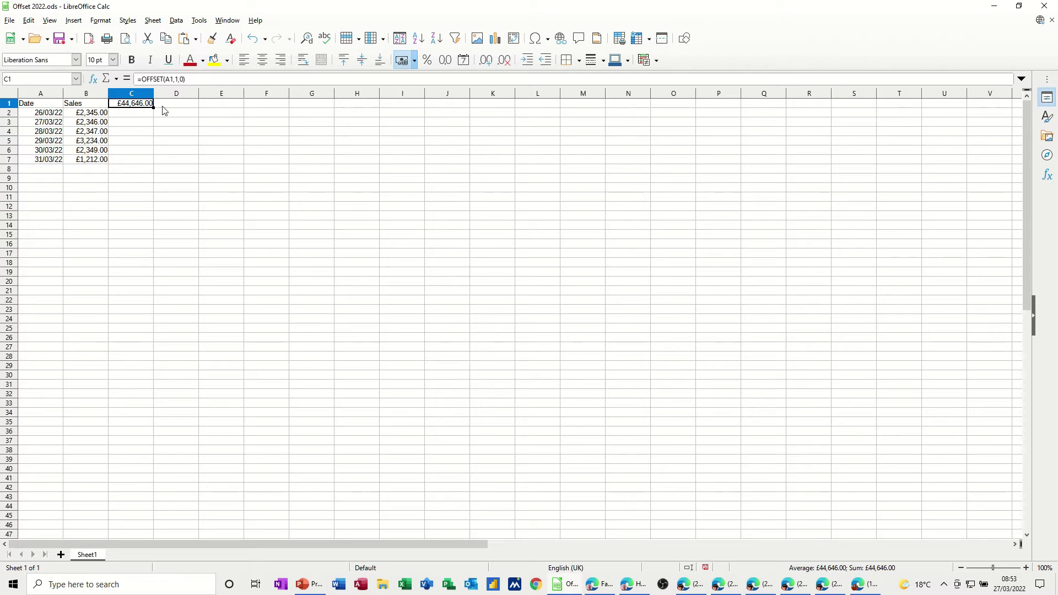
click(463, 60)
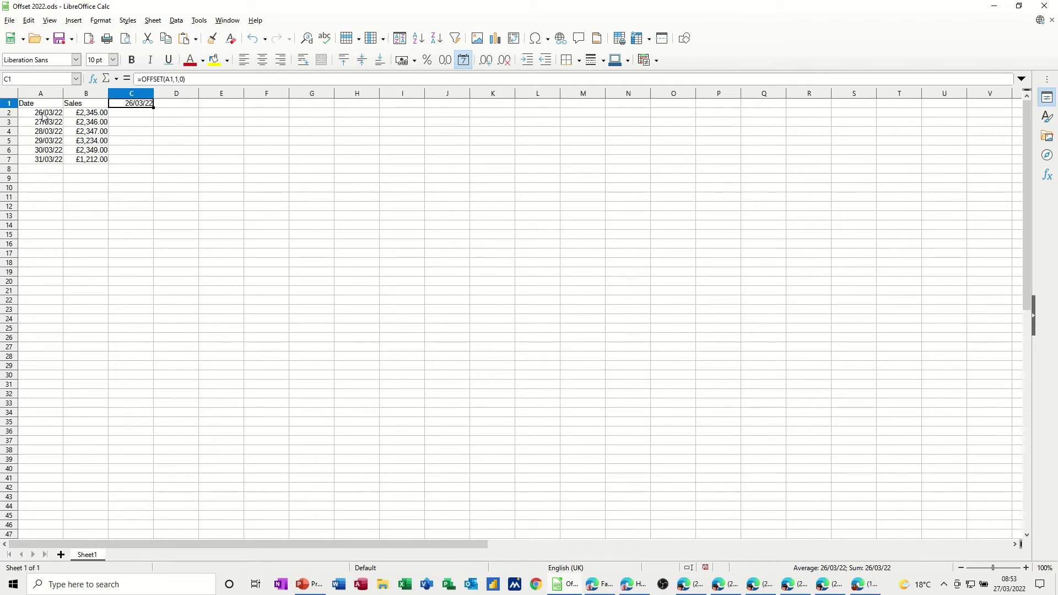
- Change the rows argument of the OFFSET formula in C1 to 3
click(177, 79)
double_click(177, 79)
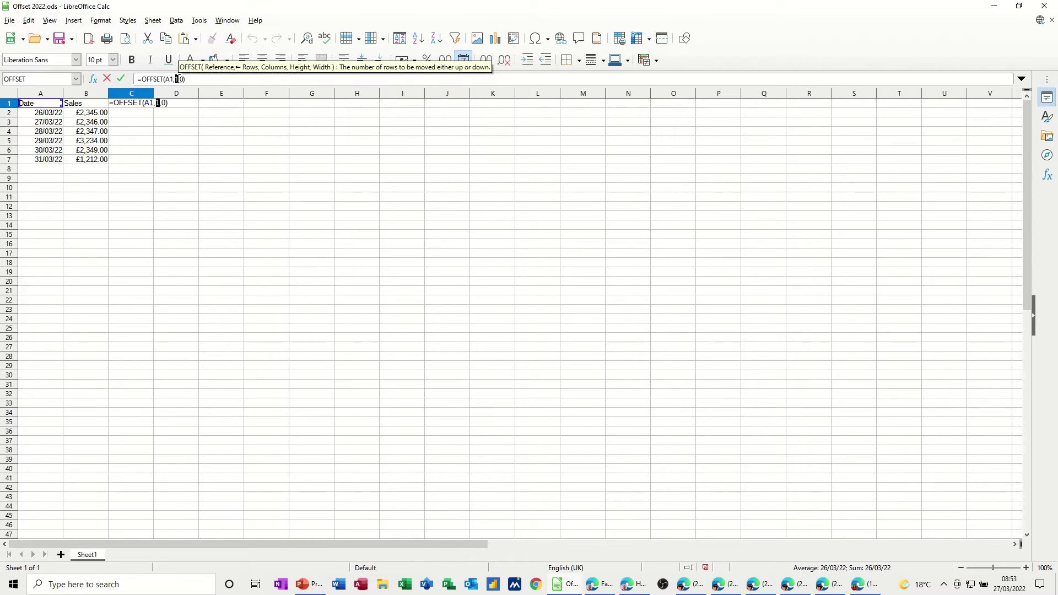
text(3)
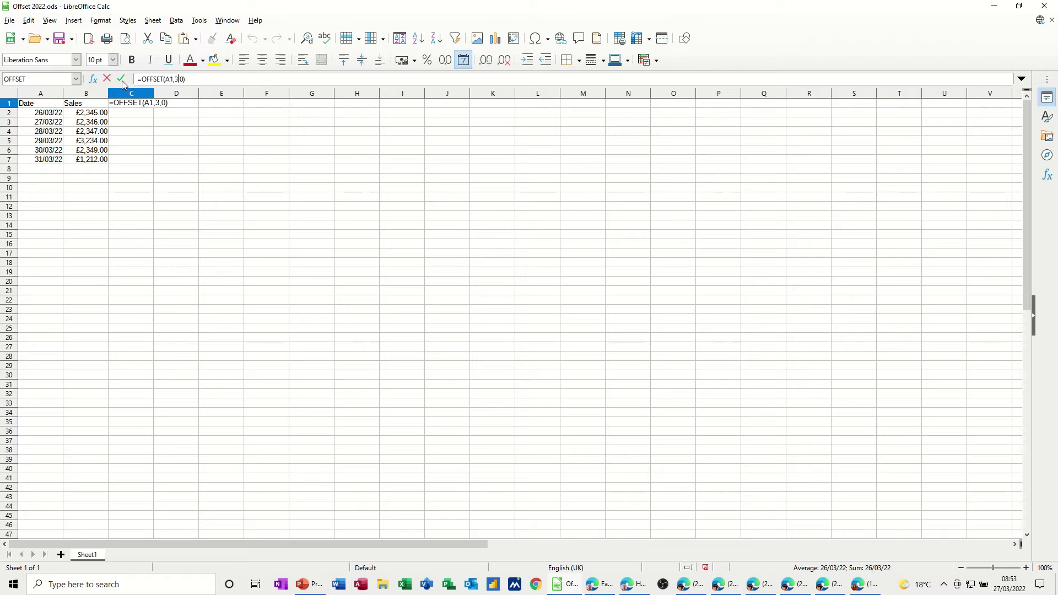
click(121, 79)
- Highlight the date in A4 with a background colour and undo the highlight
click(40, 134)
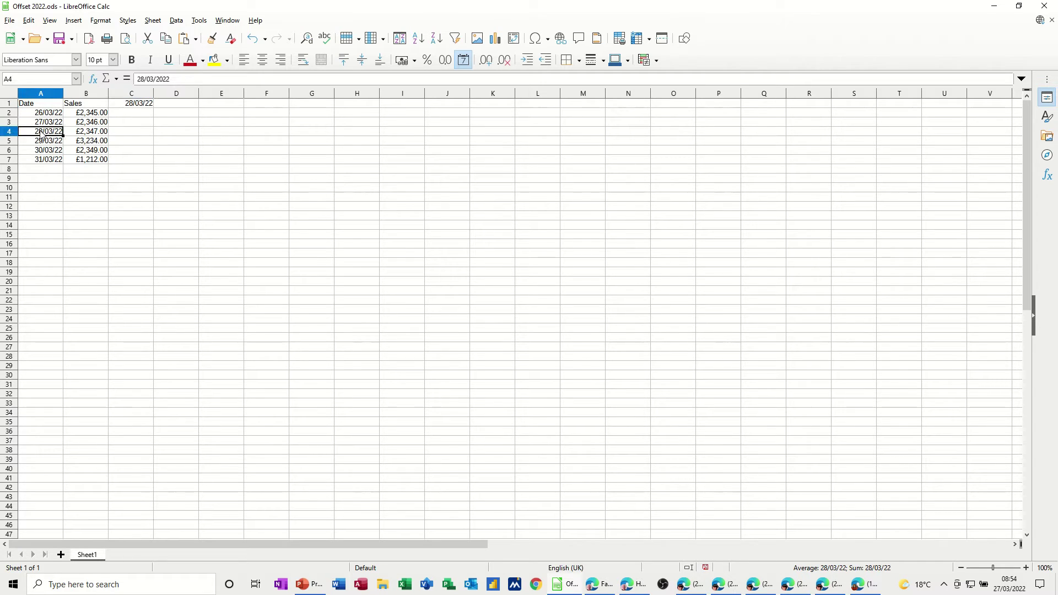
click(214, 60)
key(ctrl+z)
- Clear C1 and begin a new OFFSET formula there with the absolute reference $A$1 as its starting point
click(145, 105)
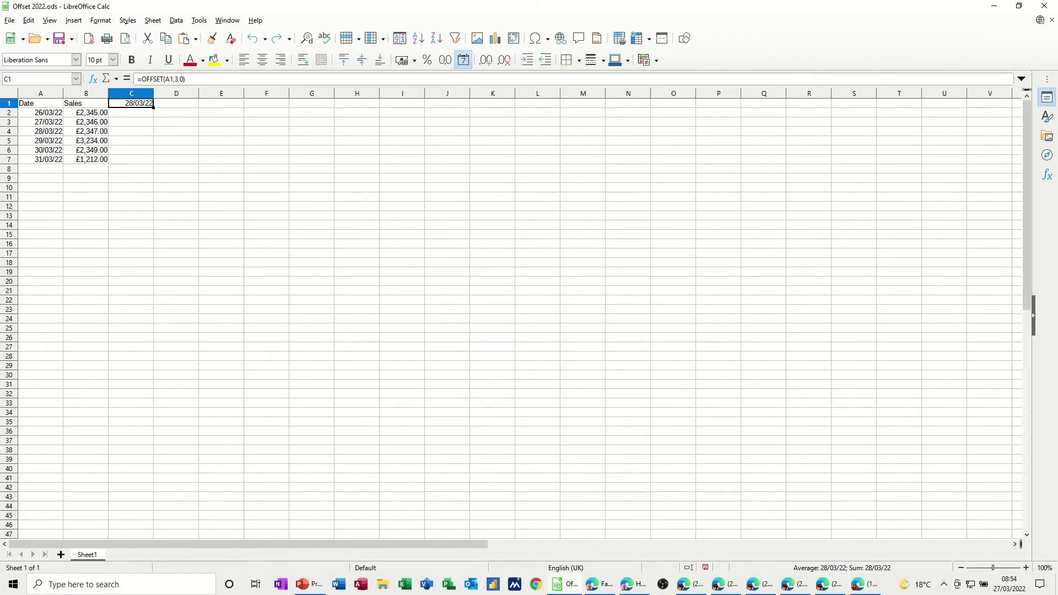
key(Delete)
text(=o)
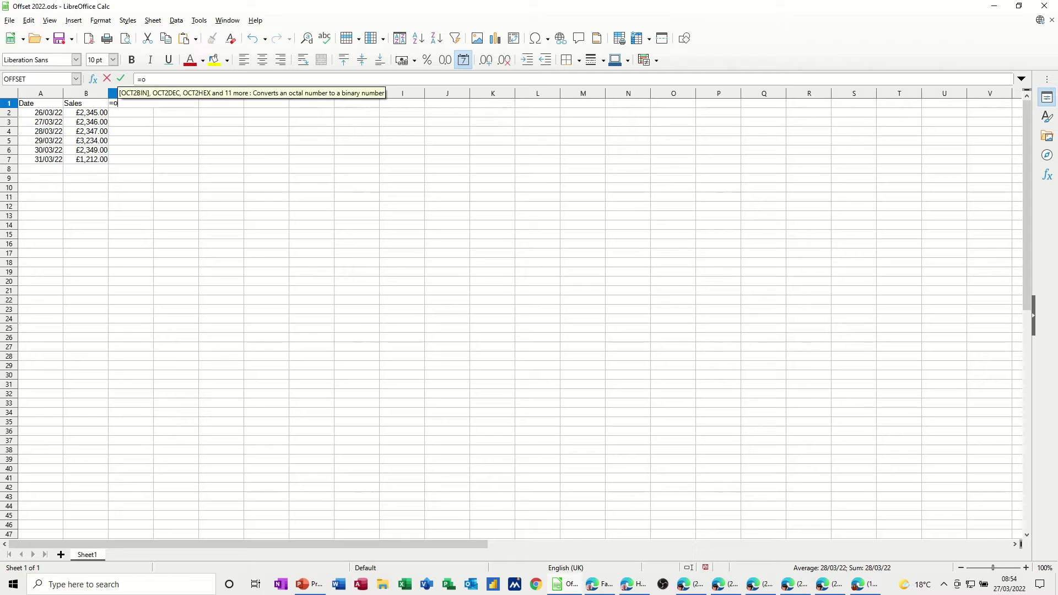
text(ffset)
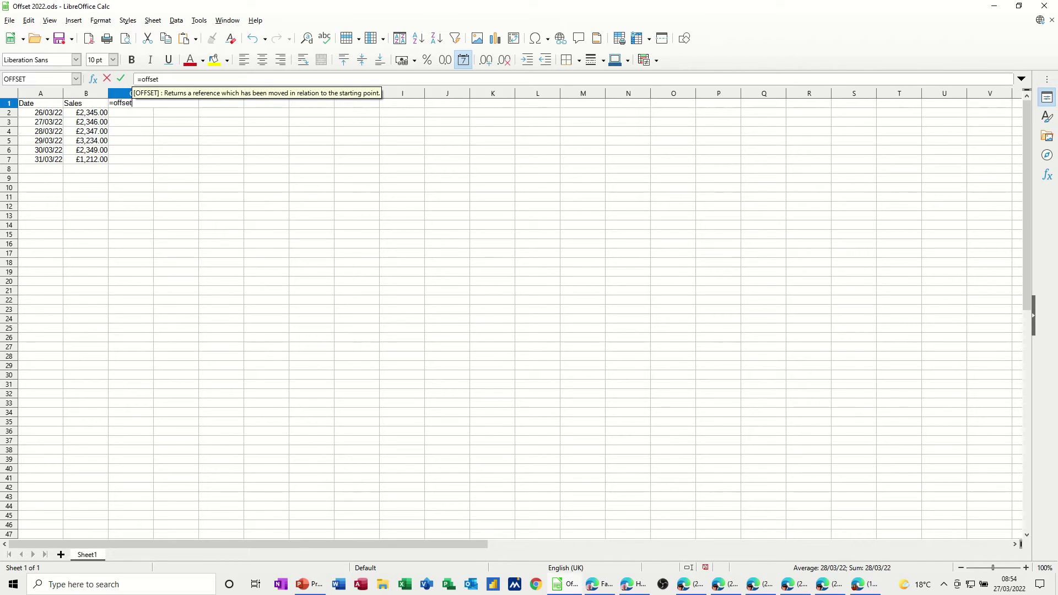
text(()
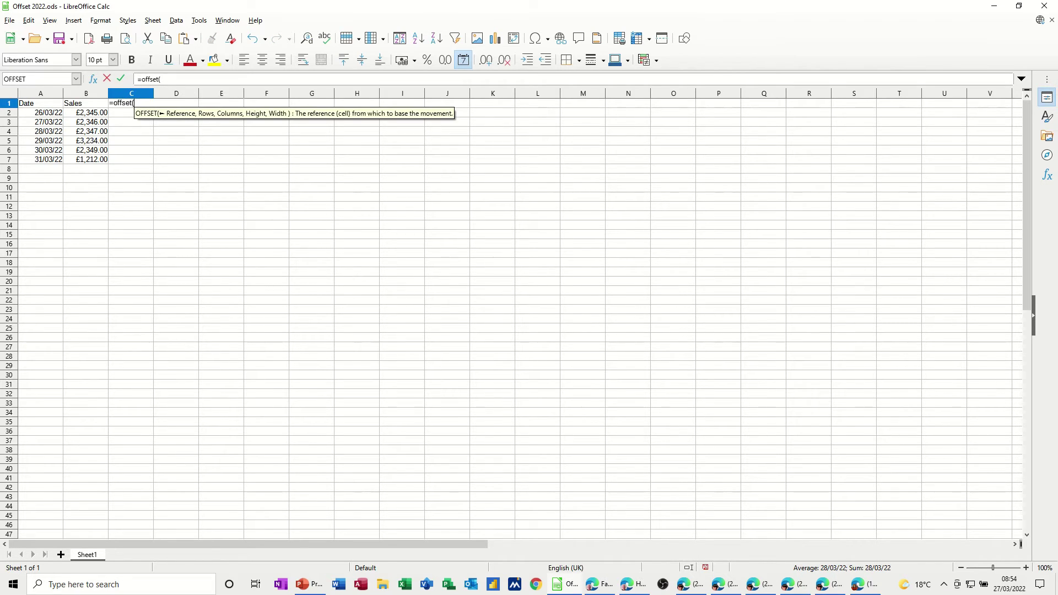
click(48, 104)
key(shift+F4)
text(,)
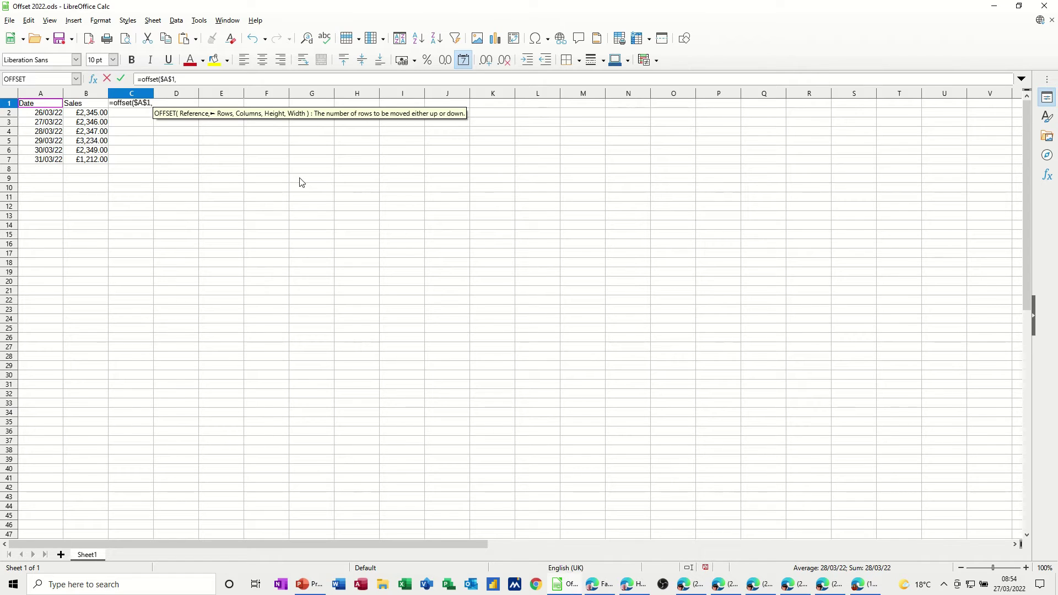
- Complete C1's OFFSET formula with COUNTA of the whole column A minus 3 as the rows and 0 as the columns
text(counta)
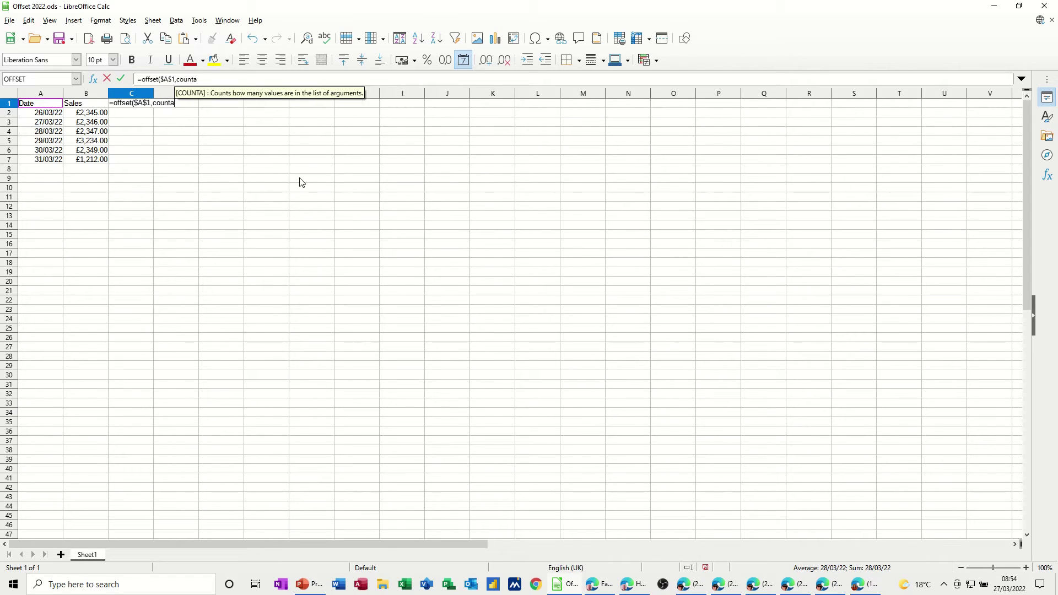
text(()
click(43, 114)
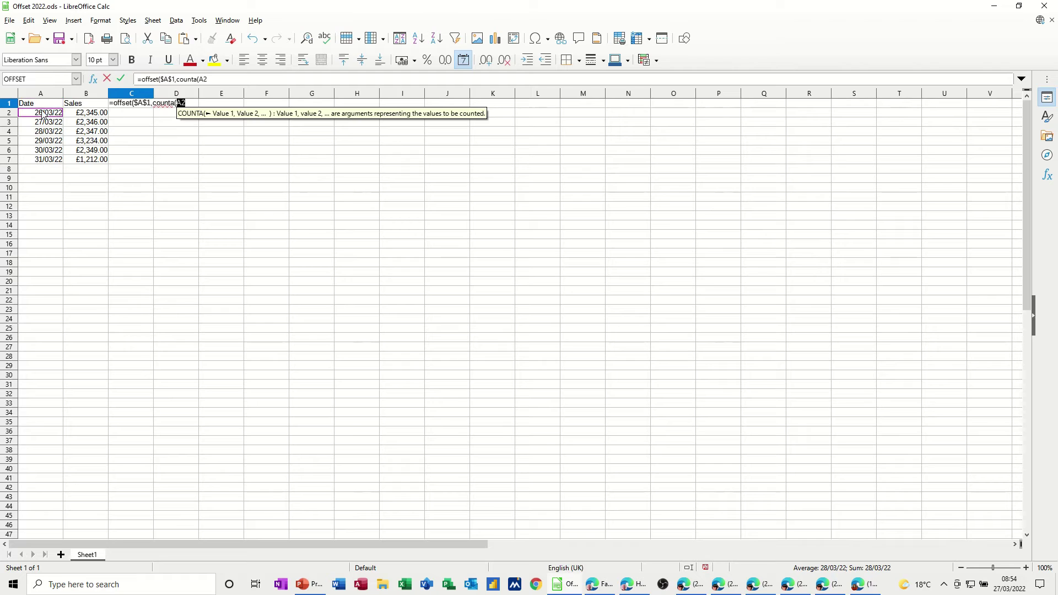
click(39, 96)
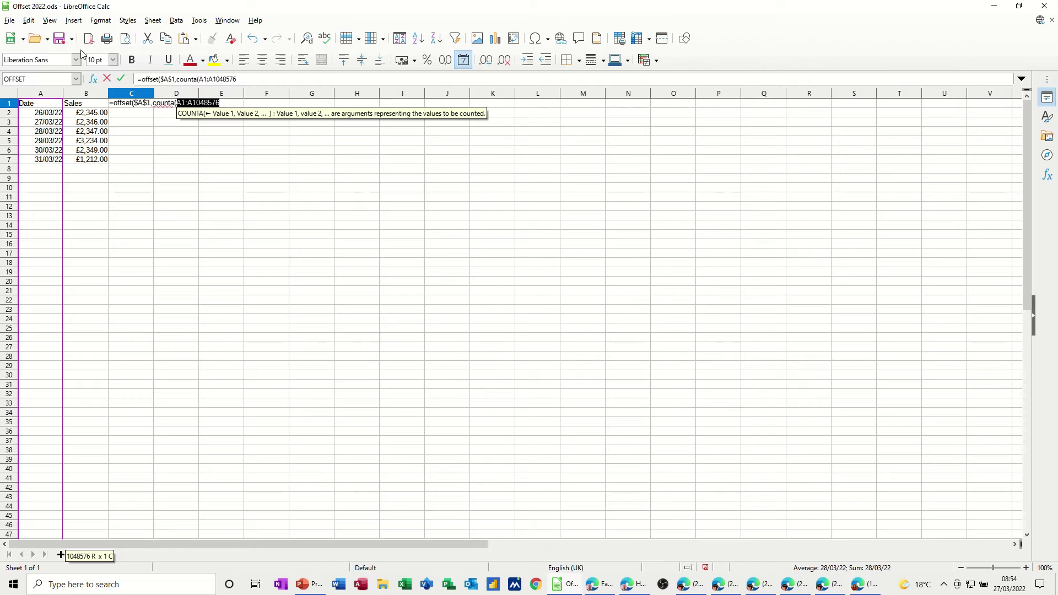
text())
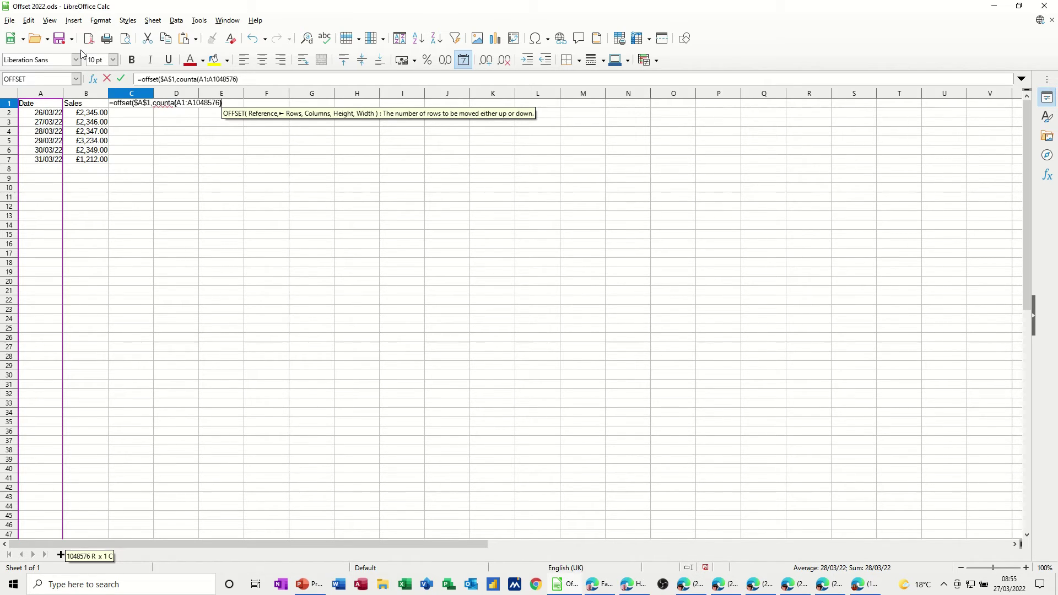
text(-)
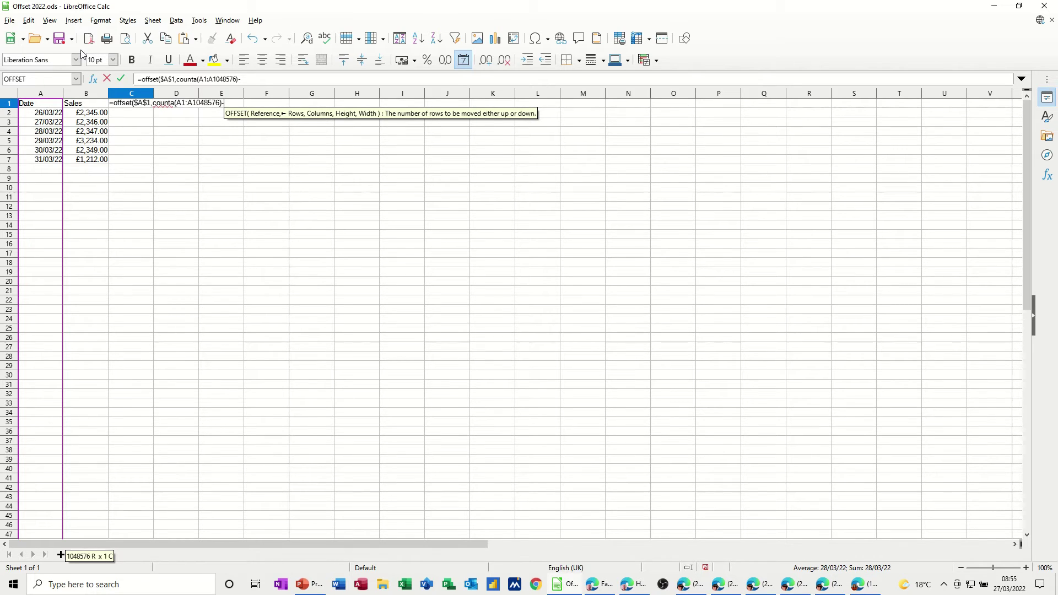
text(3)
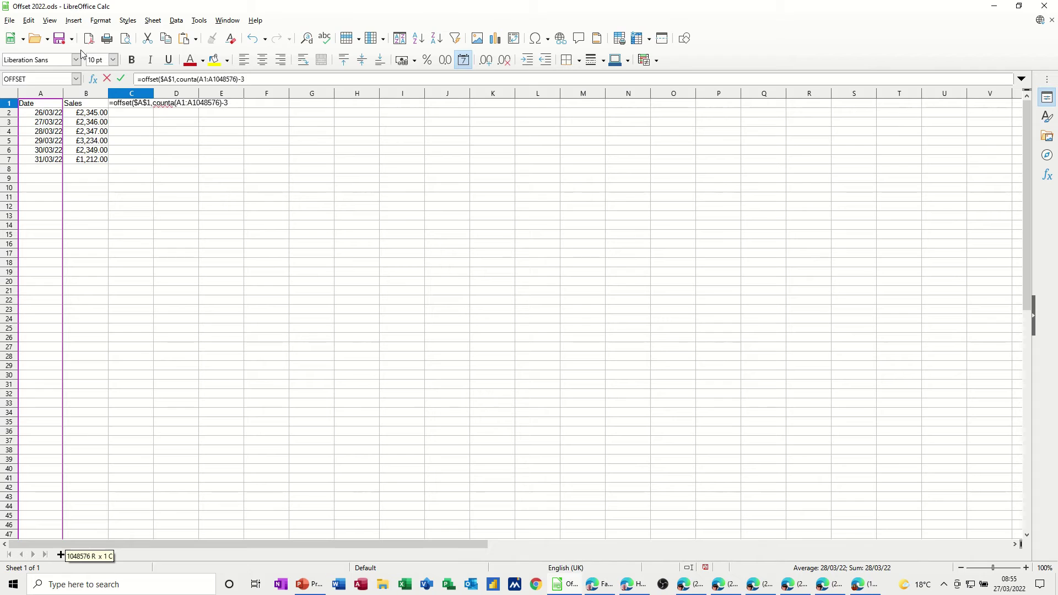
text(,0)
click(123, 78)
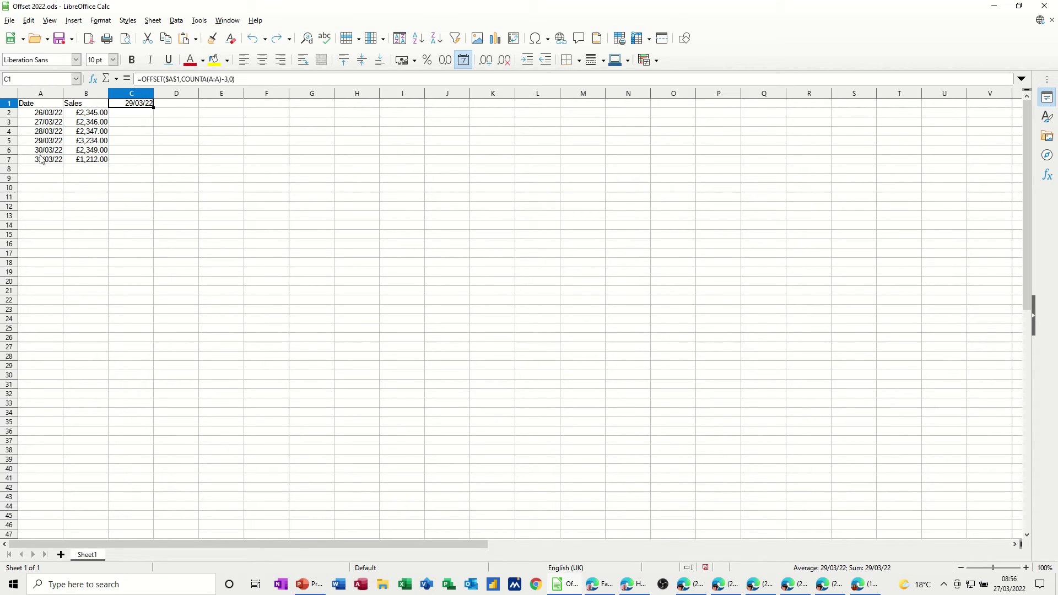
- Test C1's OFFSET formula by subtracting 2 from the COUNTA result
click(226, 79)
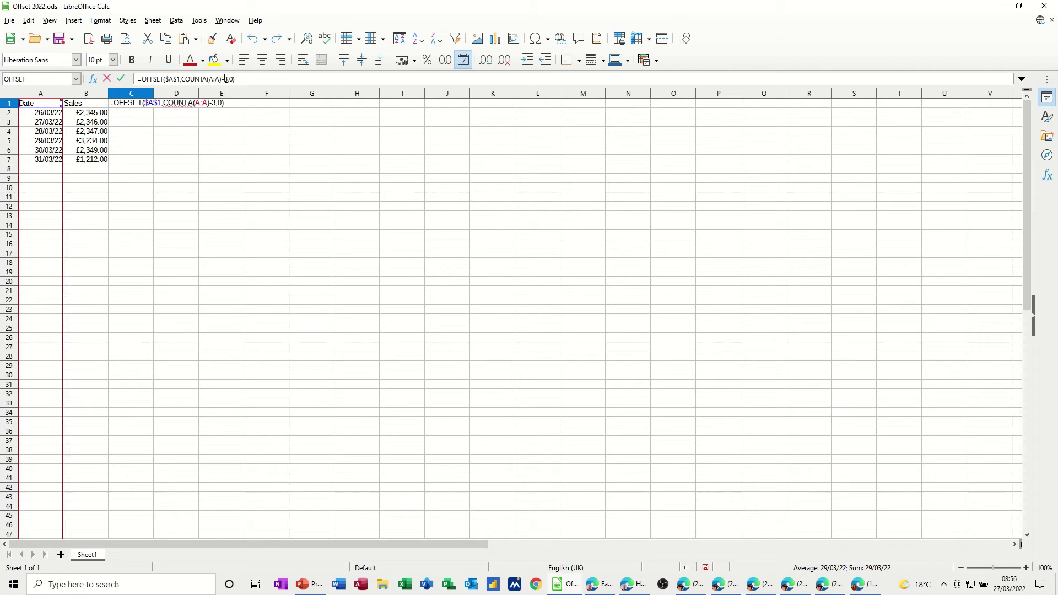
double_click(226, 79)
text(2)
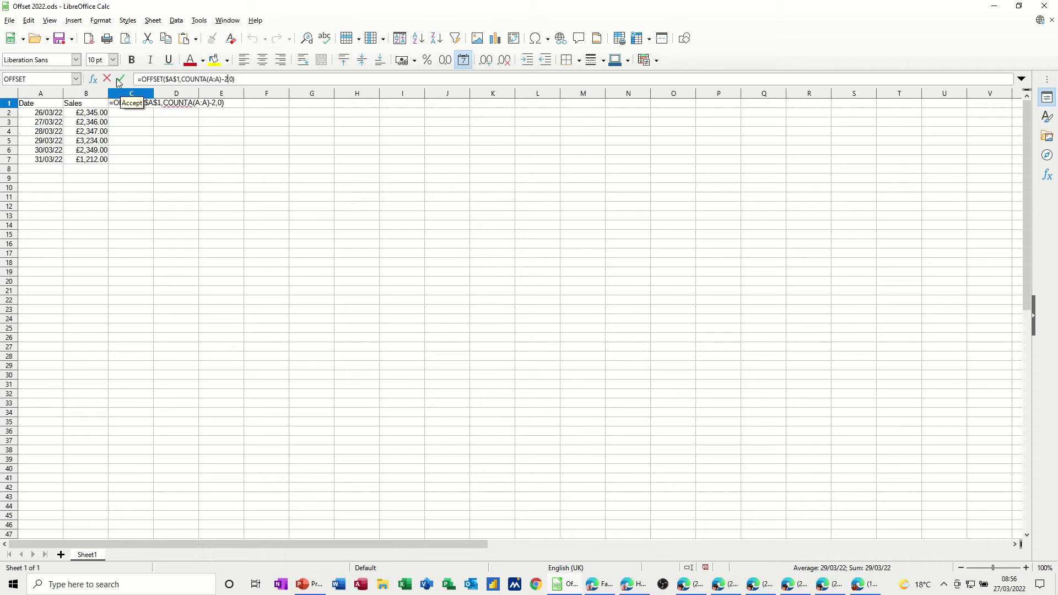
click(119, 79)
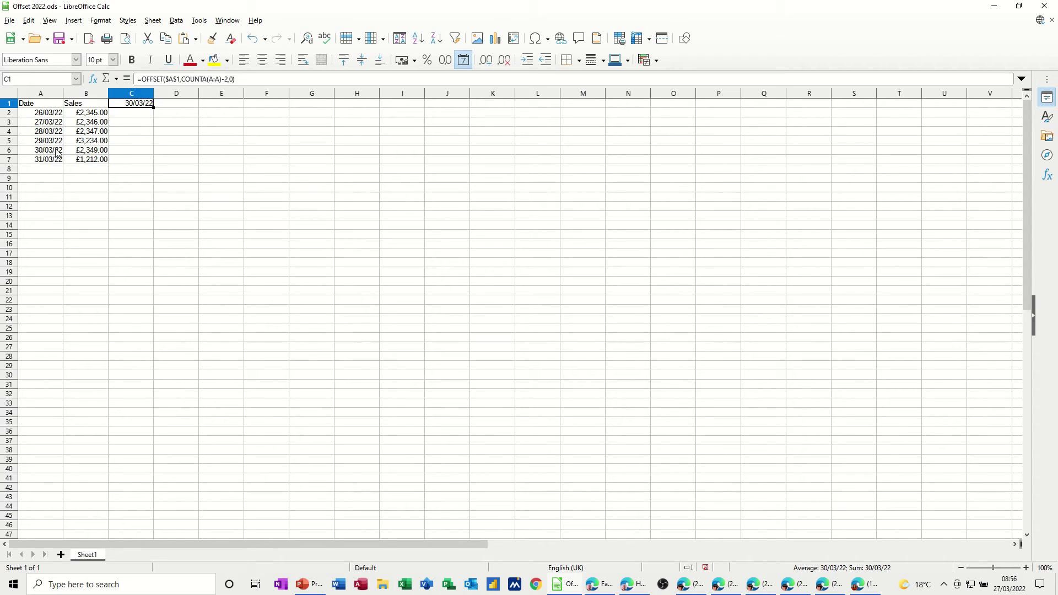
- Restore the number subtracted from COUNTA in C1's formula to 3
click(226, 79)
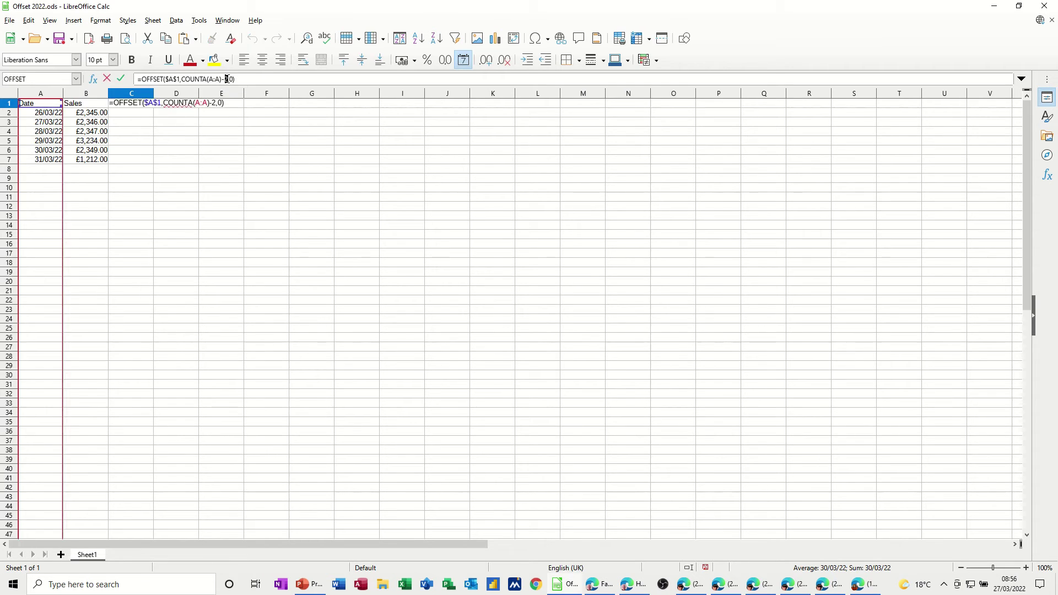
double_click(226, 78)
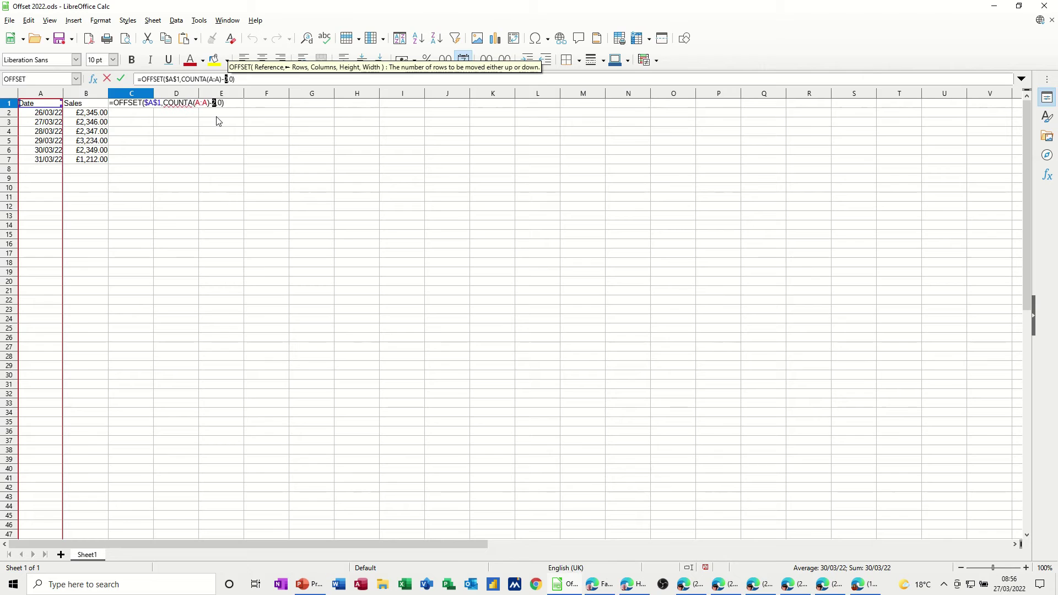
text(3)
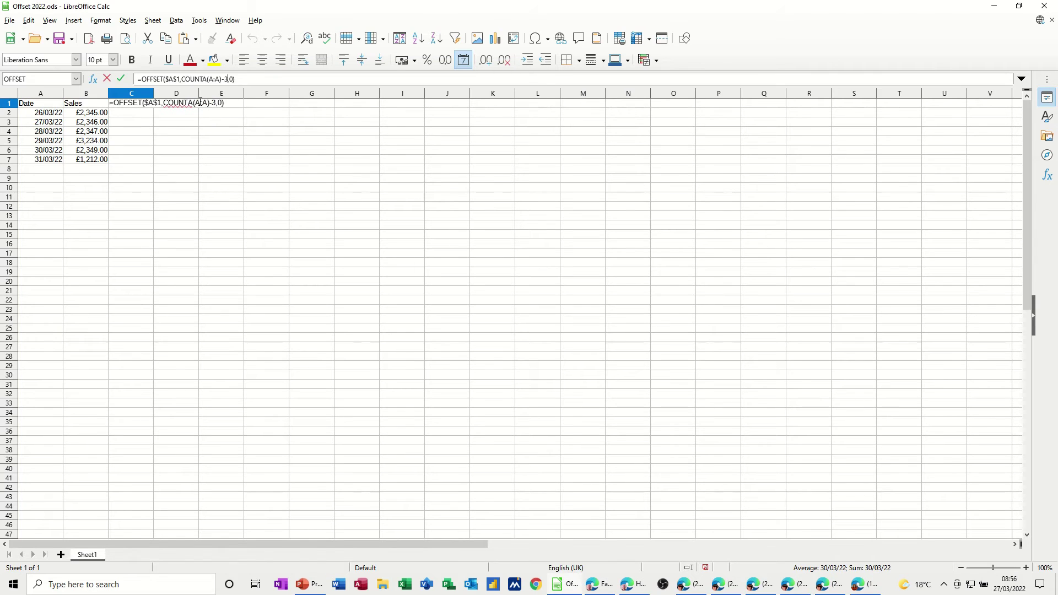
click(122, 80)
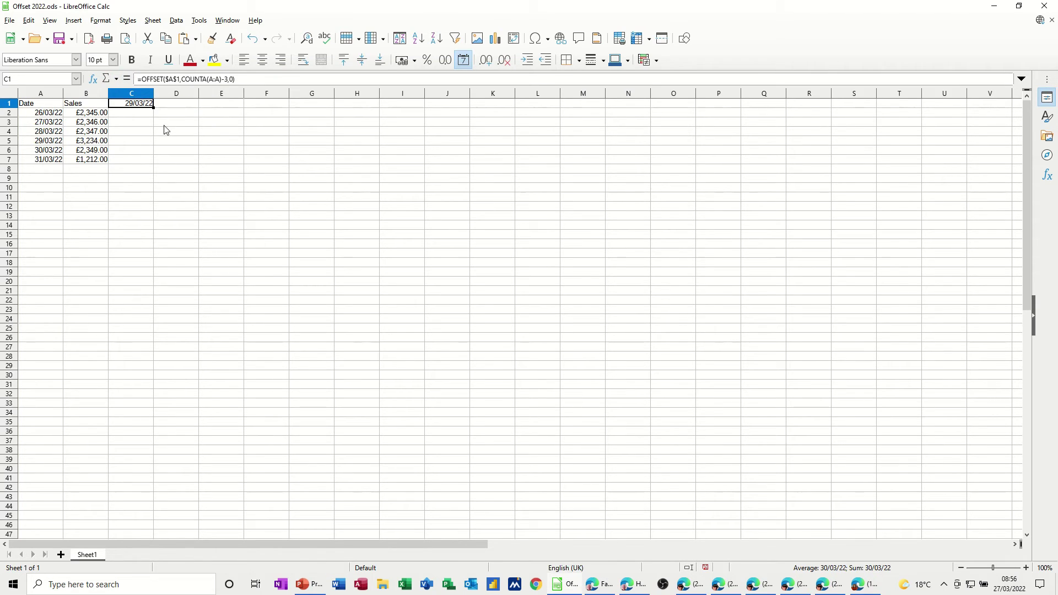
- Fill C1's formula down to C3 and set the number subtracted from COUNTA in C2 to 2
drag(153, 109, 149, 122)
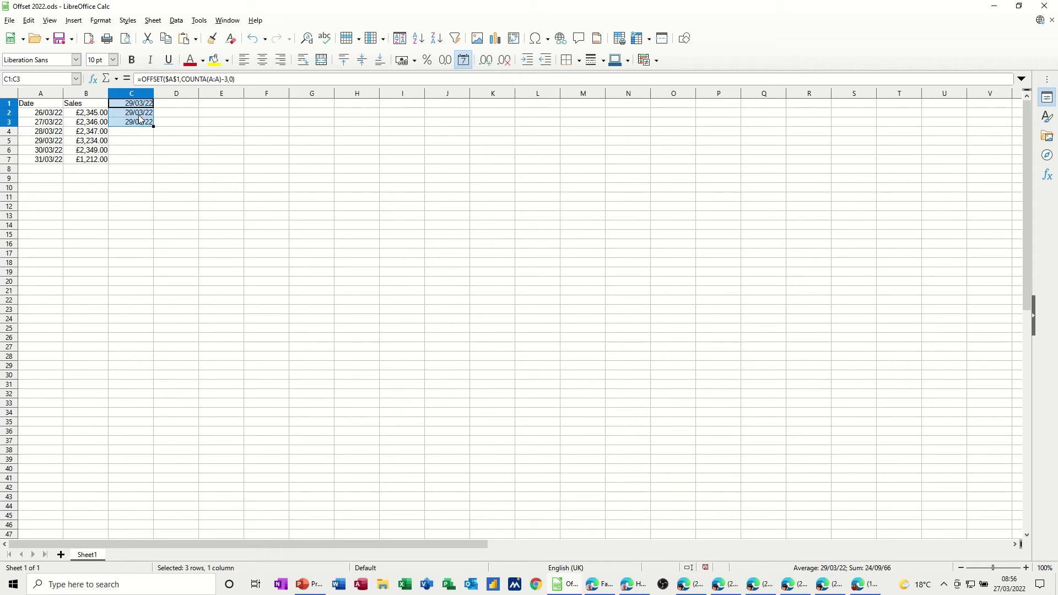
click(138, 112)
click(226, 80)
double_click(226, 80)
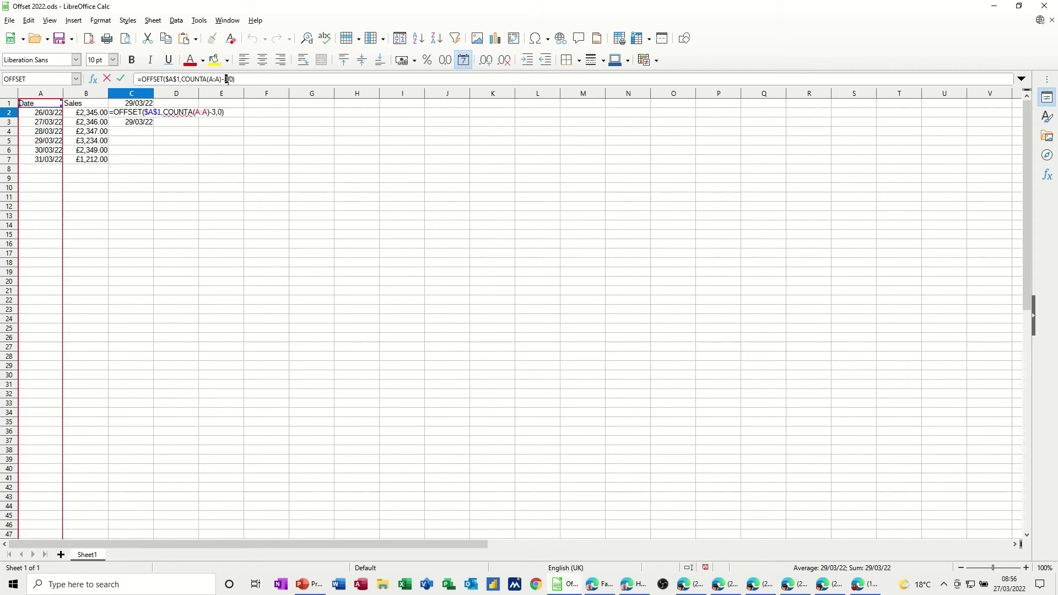
text(2)
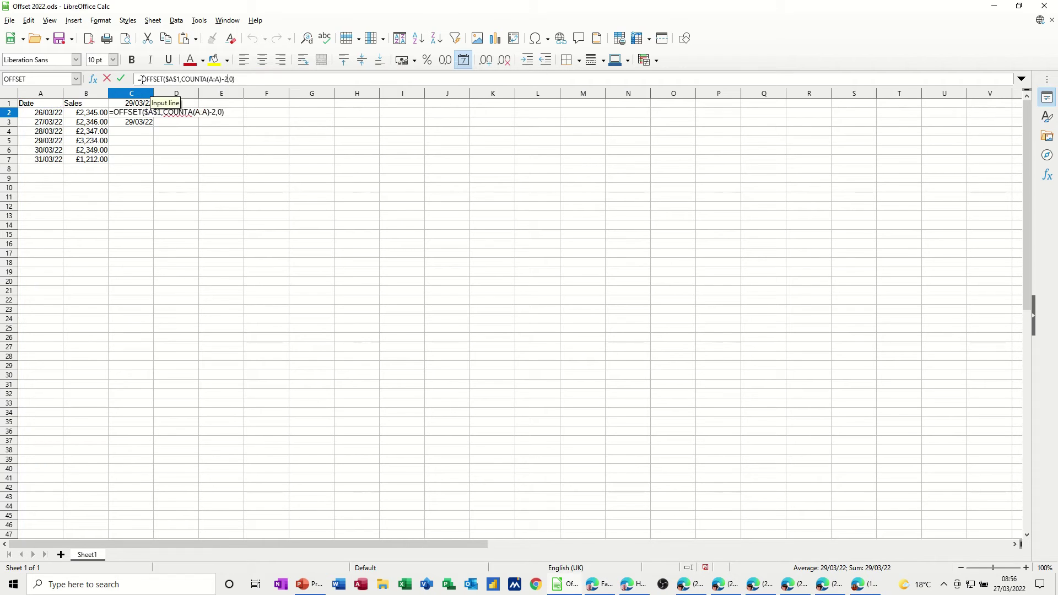
click(121, 78)
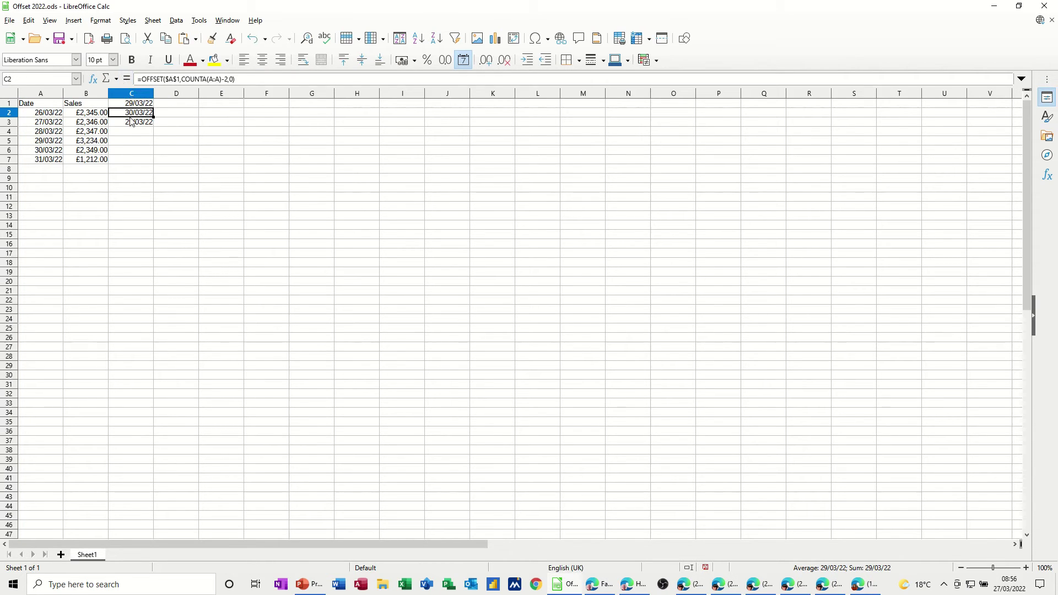
- Set the number subtracted from COUNTA in C3's OFFSET formula to 1
click(132, 124)
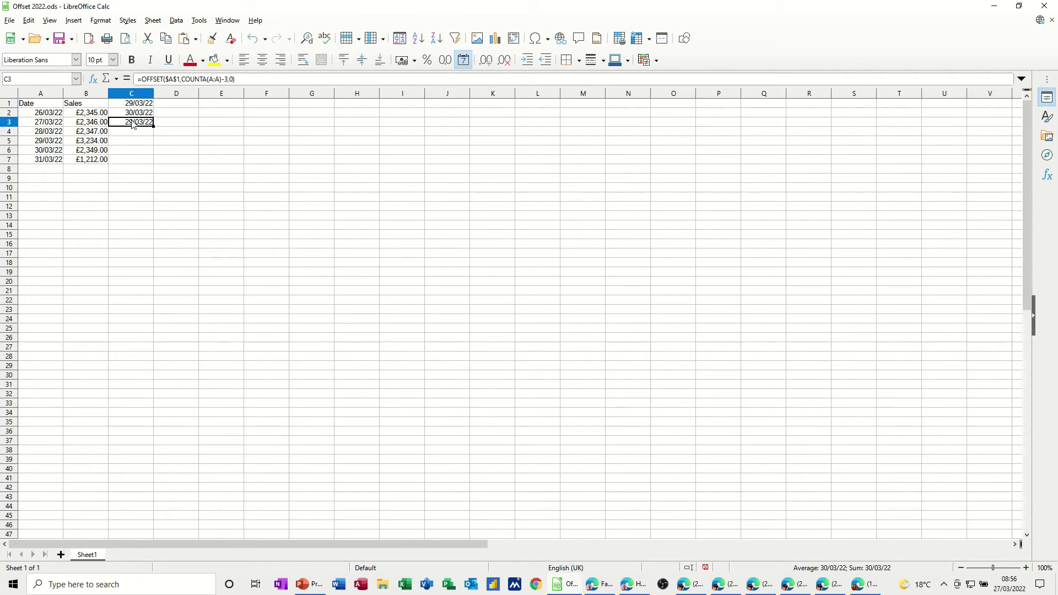
click(227, 80)
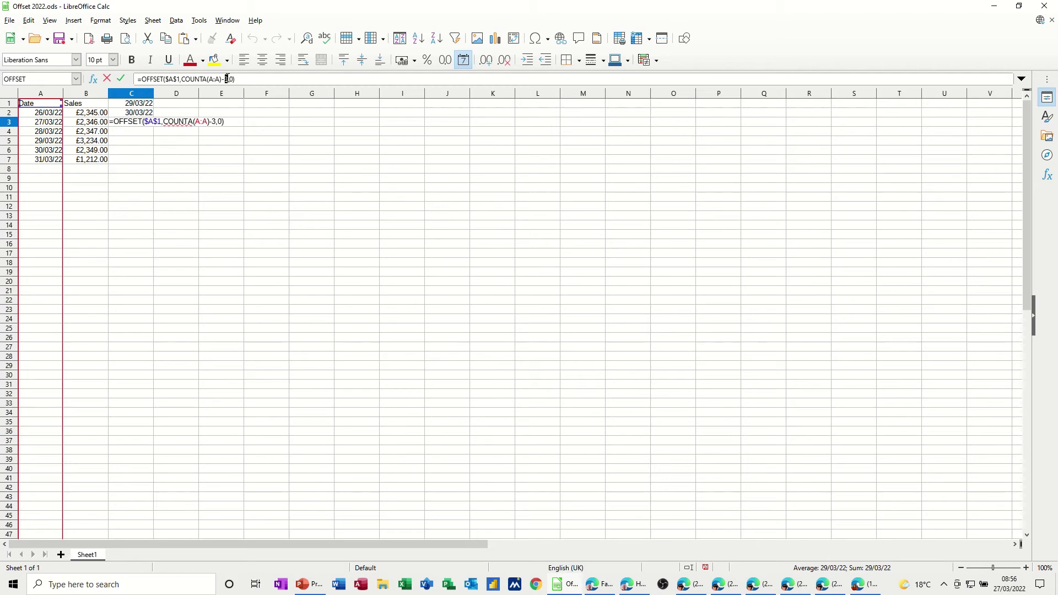
key(BackSpace)
text(1)
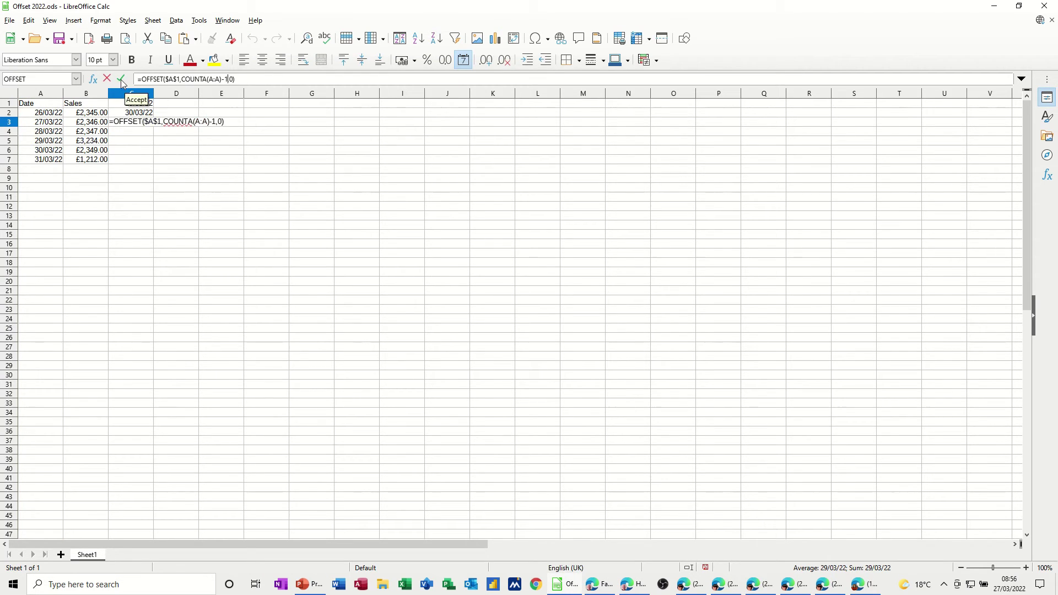
click(121, 79)
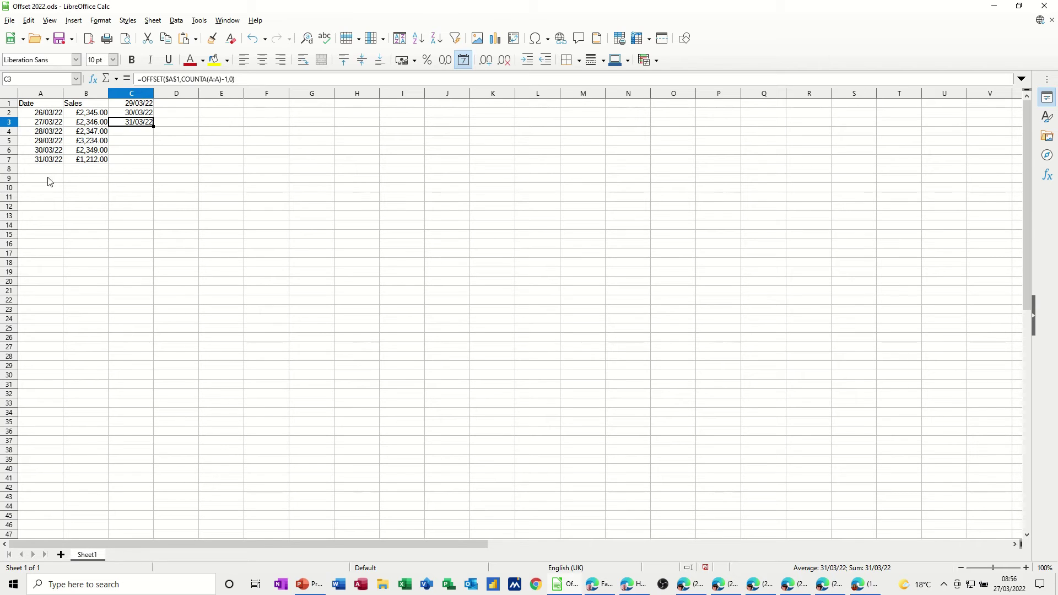
- Start an OFFSET formula in D1 with the absolute reference $B$1 as its starting point
click(175, 108)
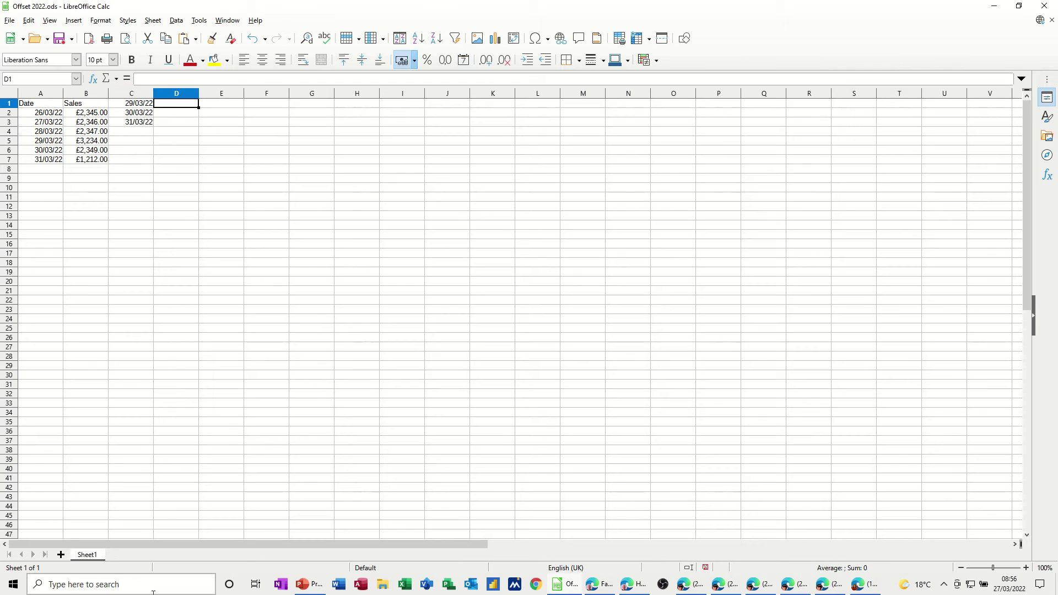
text(=offset)
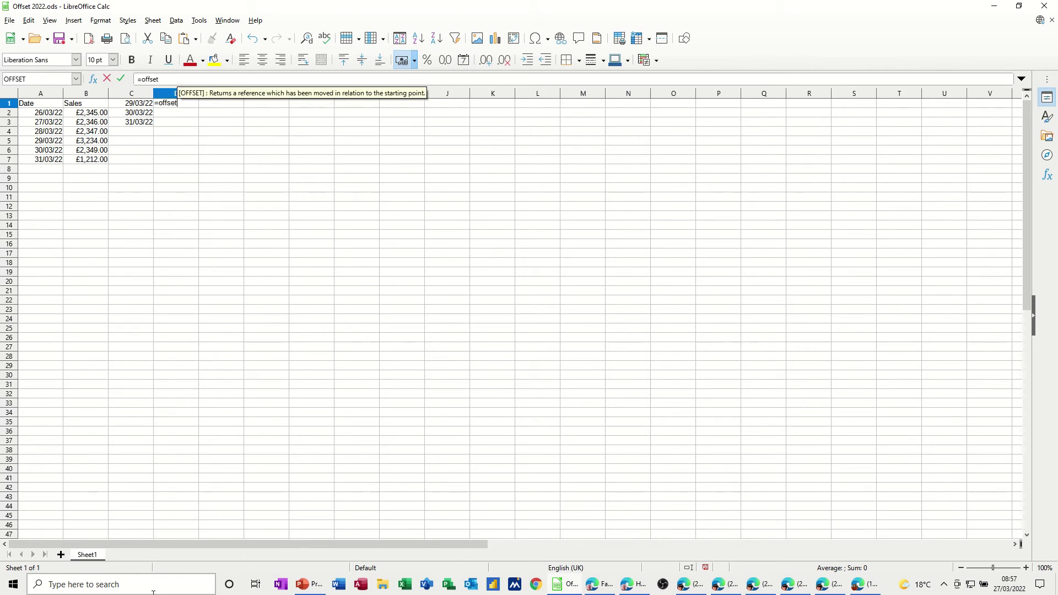
text(()
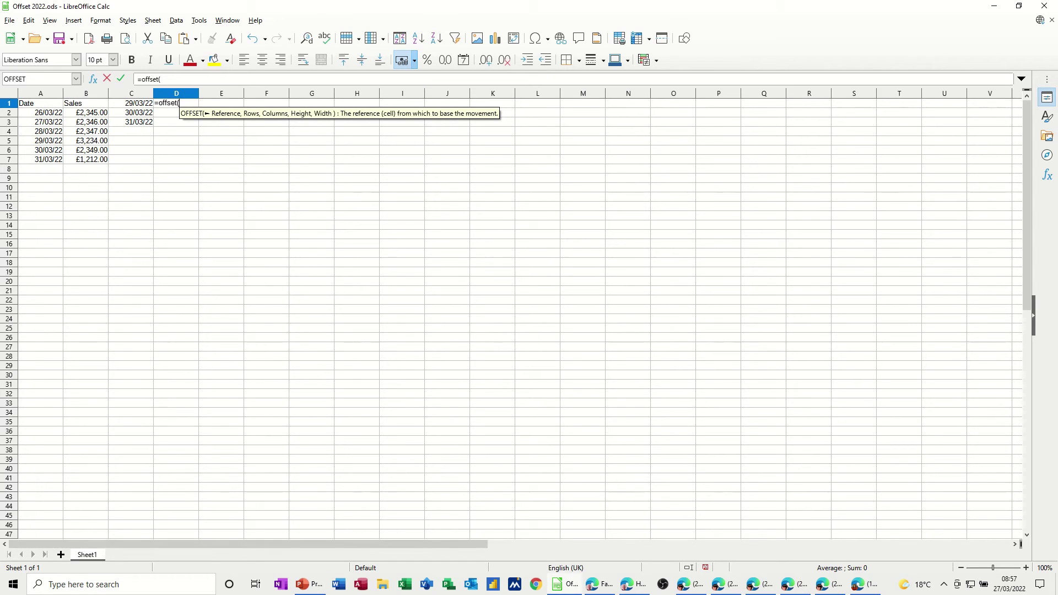
click(81, 105)
key(shift+F4)
text(,)
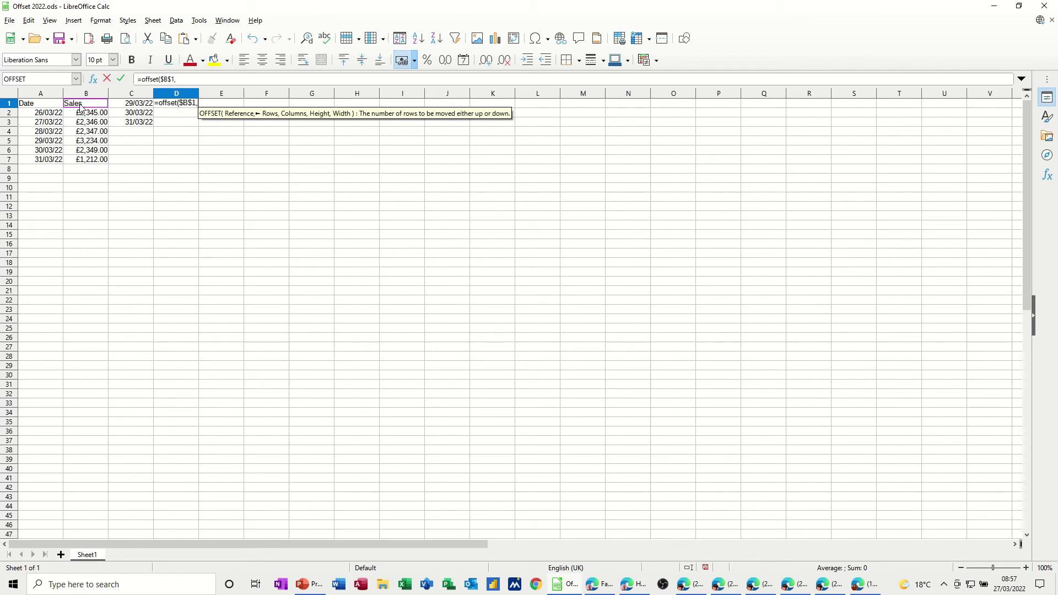
- Complete D1's OFFSET formula with COUNTA of the whole column B minus 3 as the rows and 0 as the columns
text(counta()
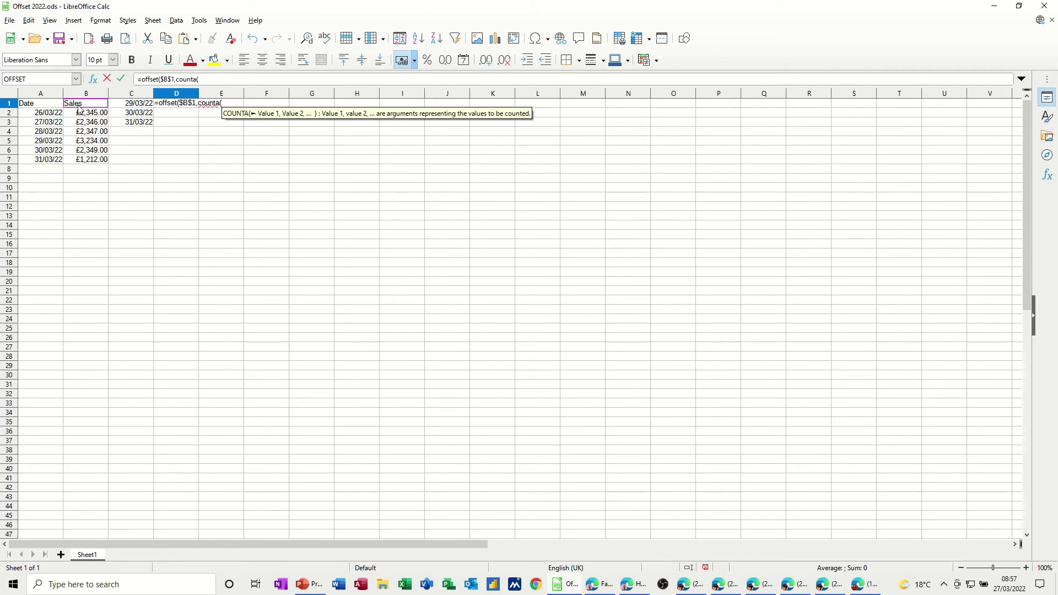
click(87, 94)
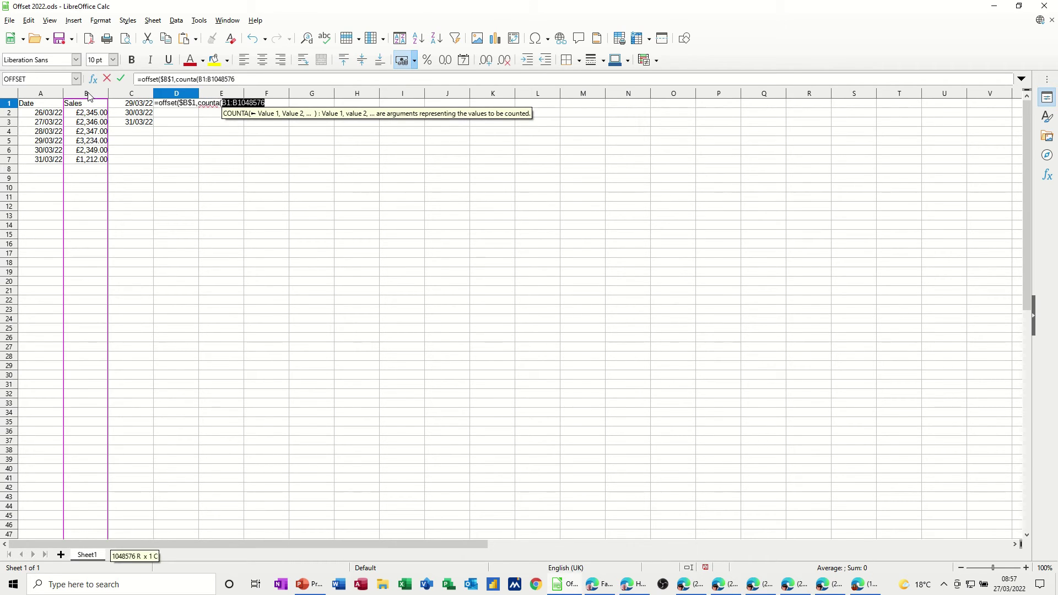
text())
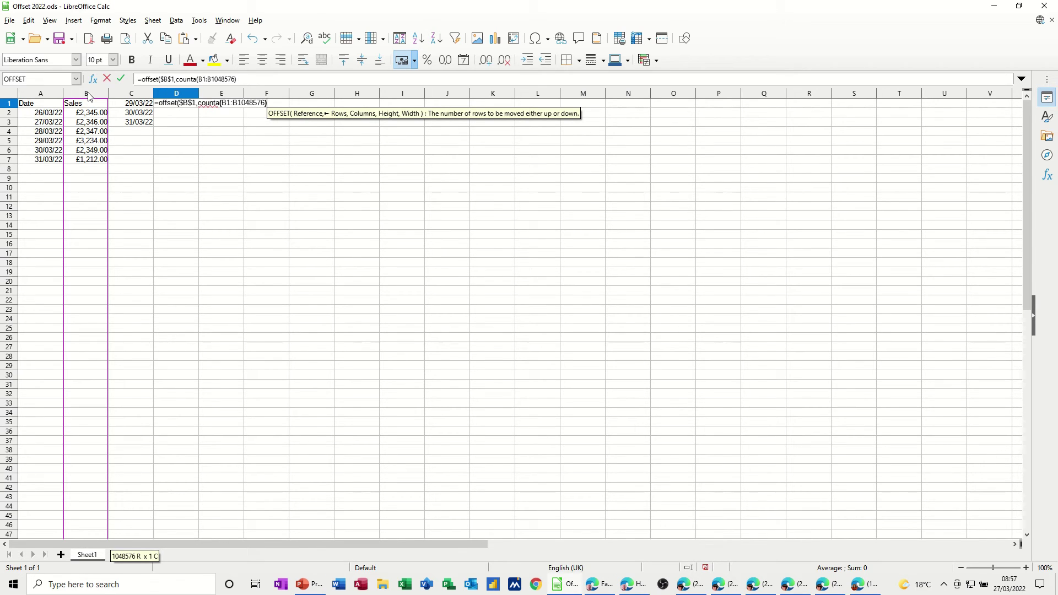
text(-3)
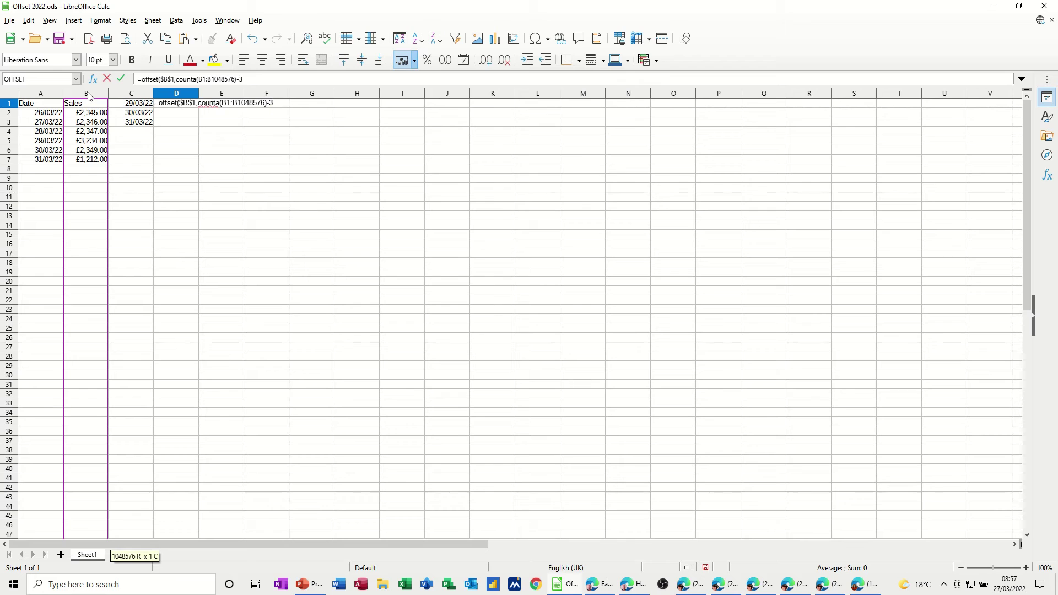
text(,0)
click(122, 83)
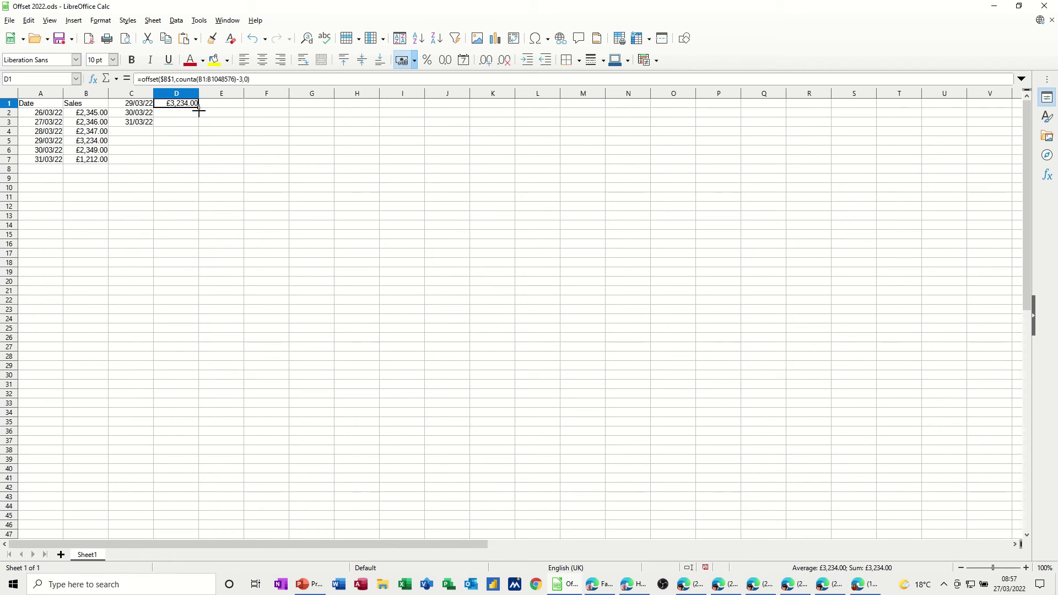
- Fill D1's formula down to D3 and set the number subtracted from COUNTA in D2 to 2
drag(198, 107, 198, 126)
click(171, 113)
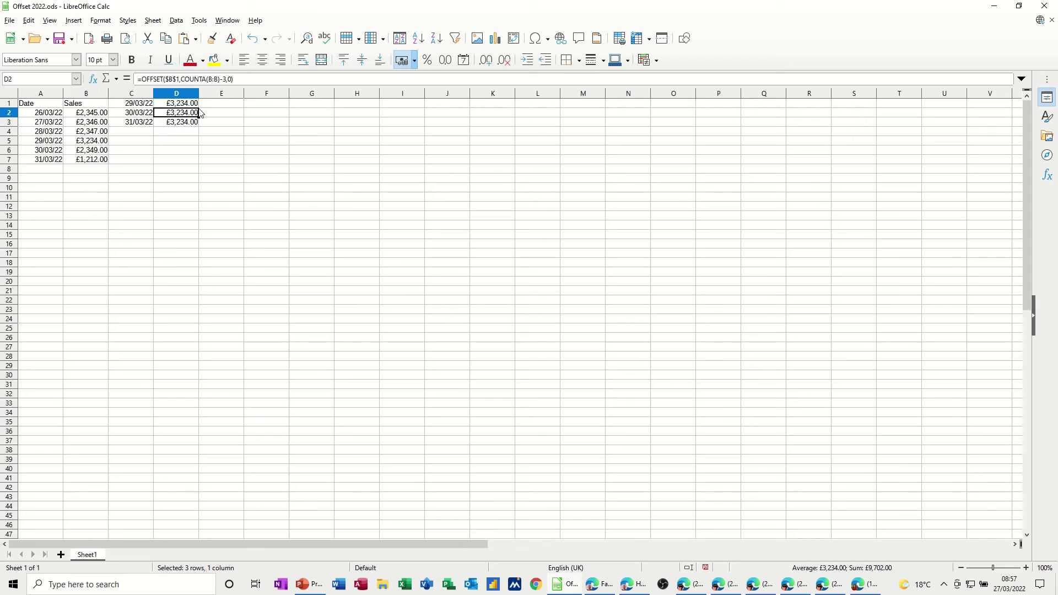
double_click(224, 79)
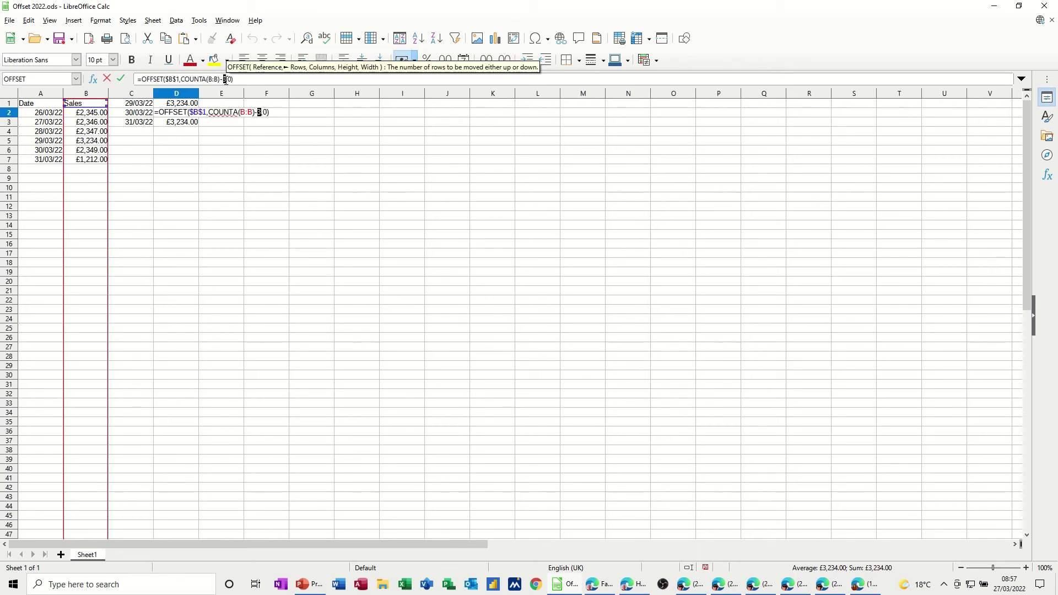
text(2)
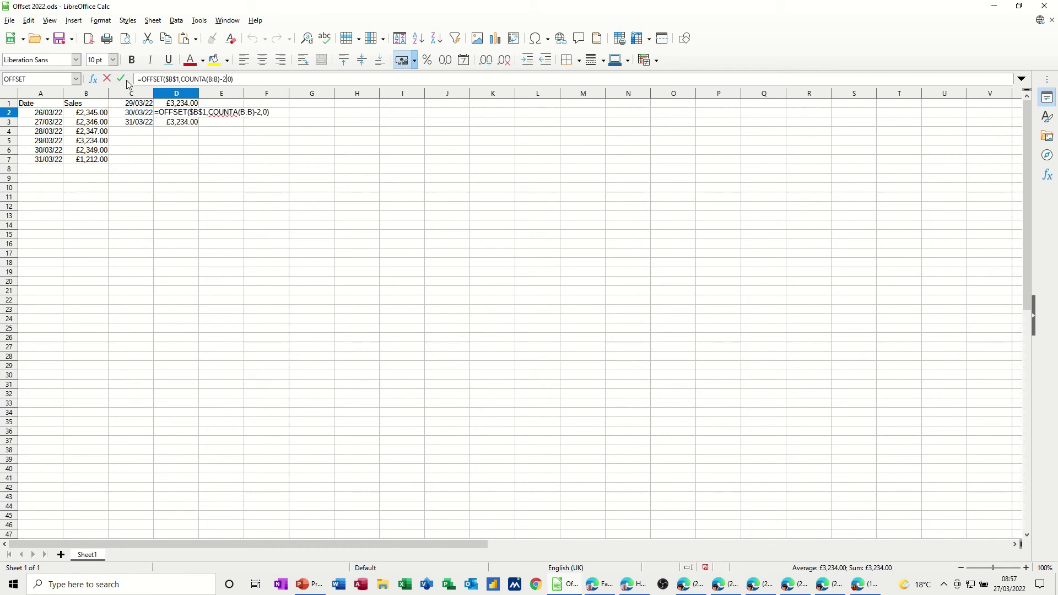
click(121, 79)
- Set the number subtracted from COUNTA in D3's OFFSET formula to 1
click(174, 123)
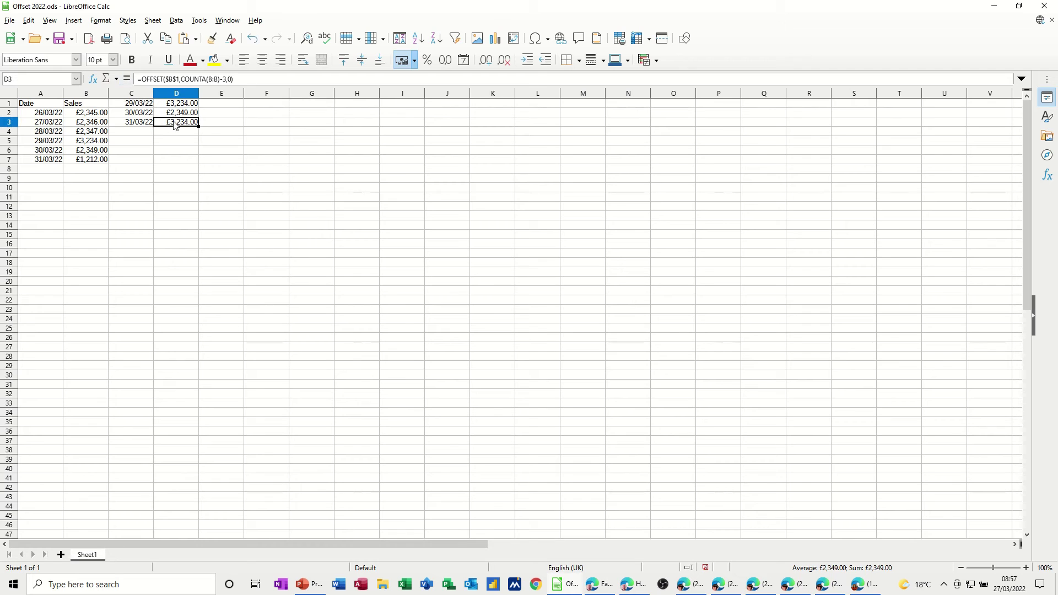
click(225, 79)
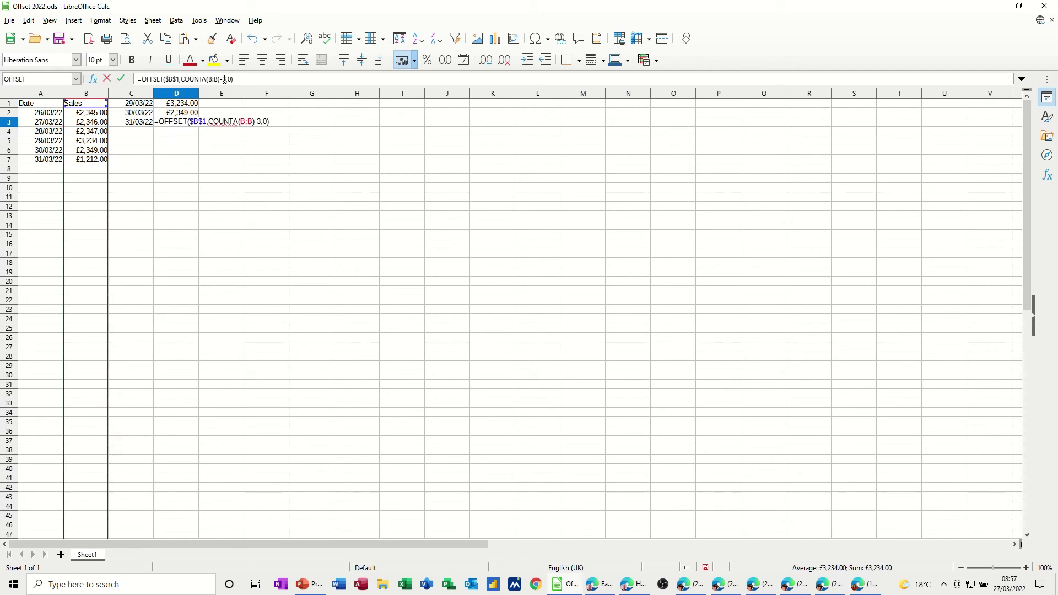
double_click(224, 79)
text(1)
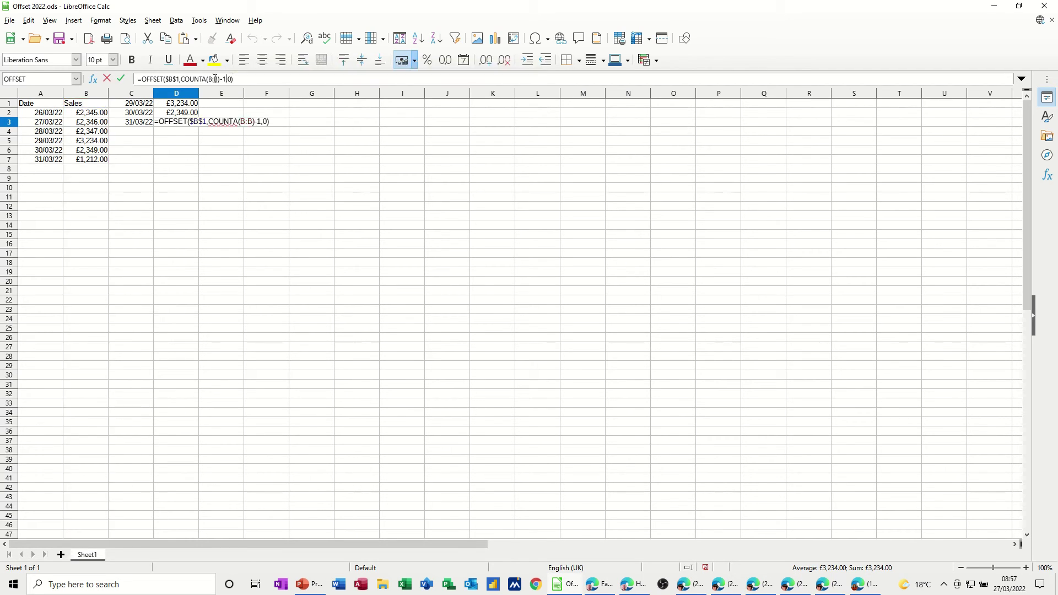
click(119, 79)
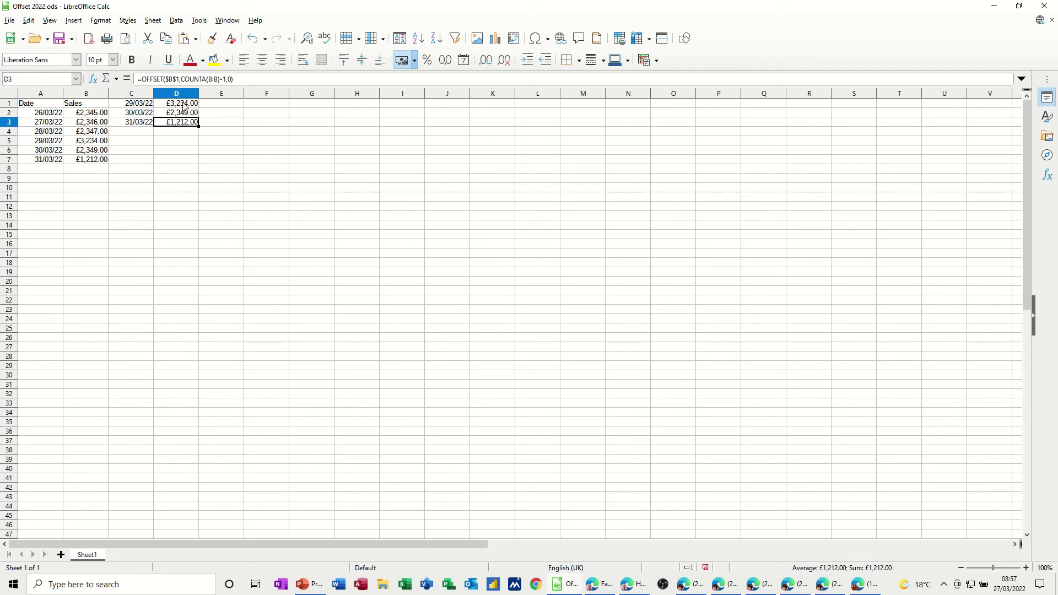
- Insert a normal column chart from the dates and sales in C1:D3, keeping the default chart settings
drag(130, 108, 175, 125)
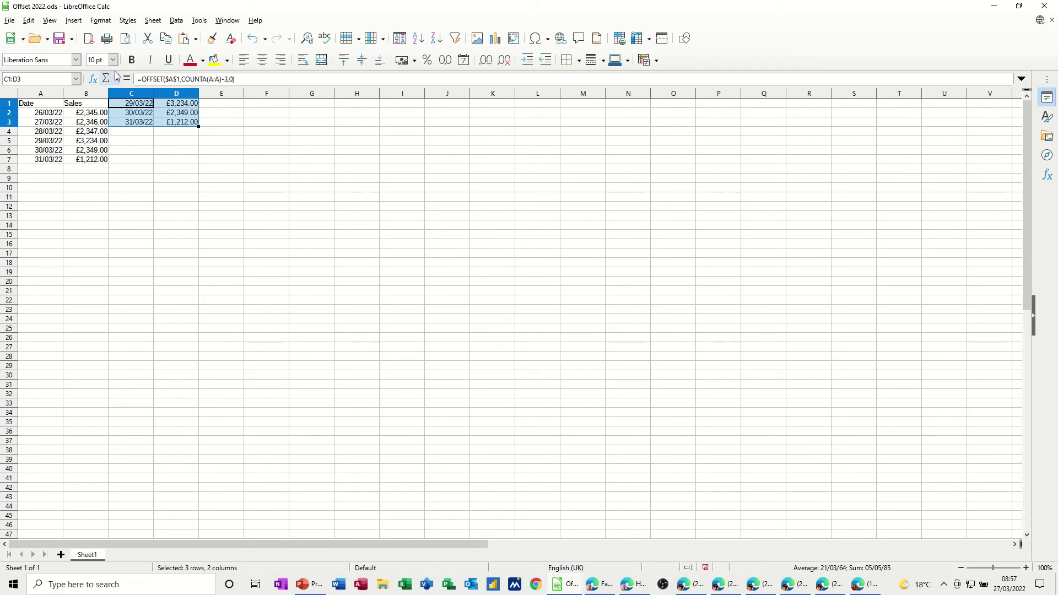
click(74, 21)
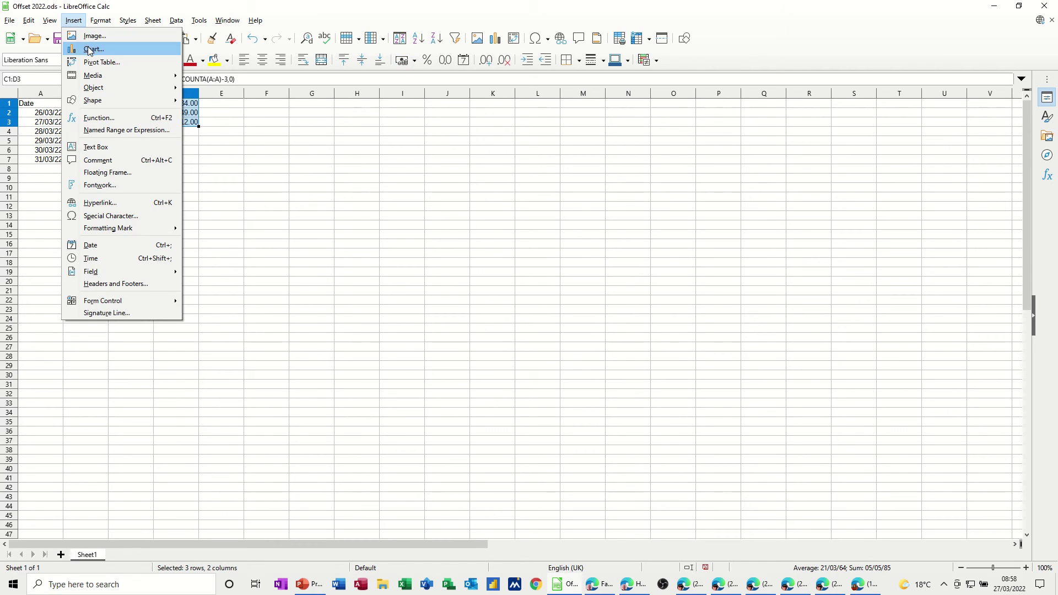
click(92, 49)
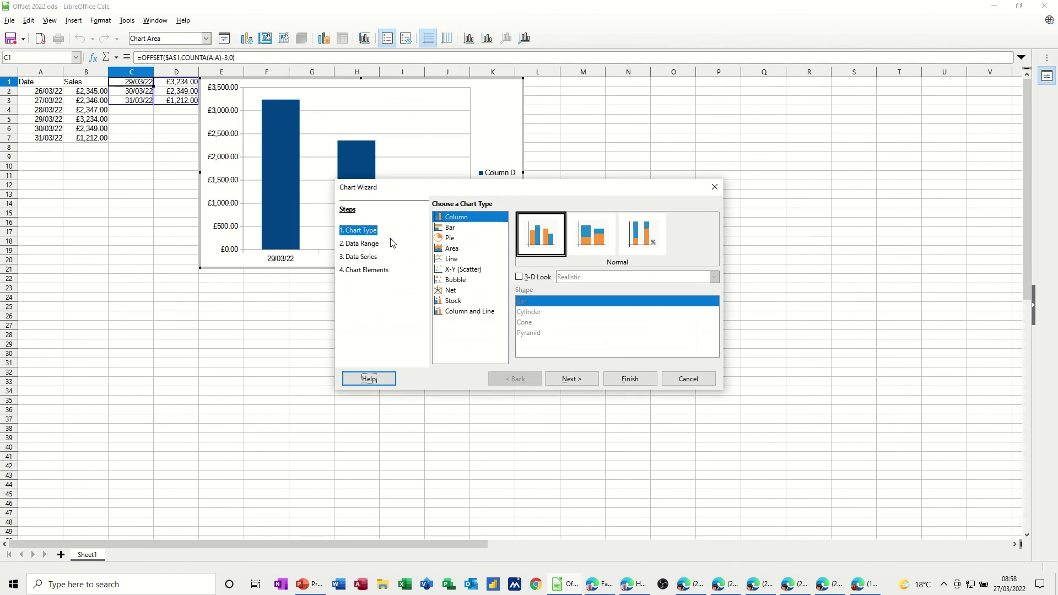
click(633, 380)
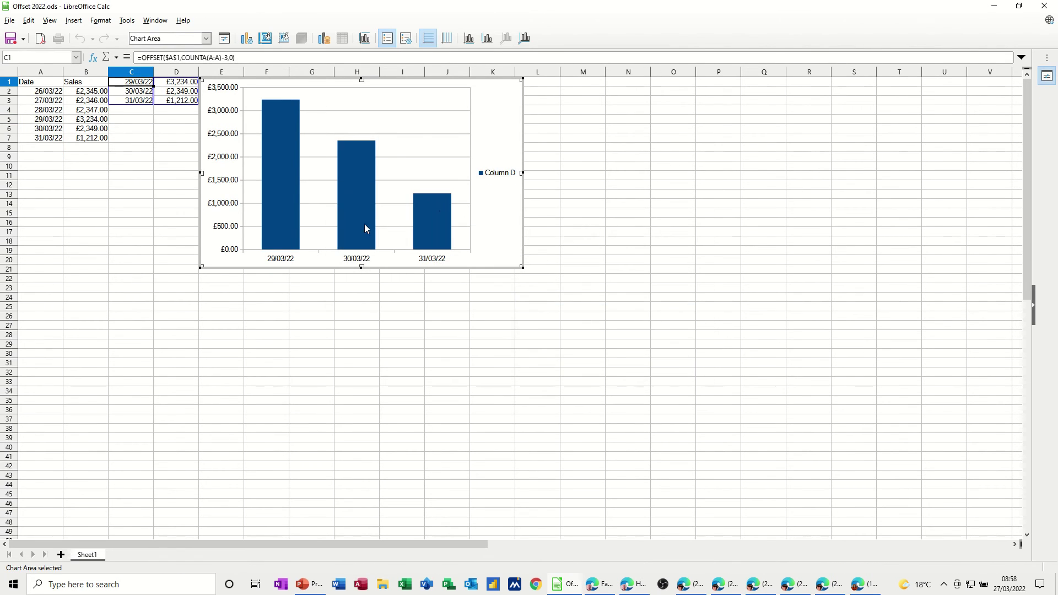
- Delete the chart's legend and leave chart editing
click(503, 173)
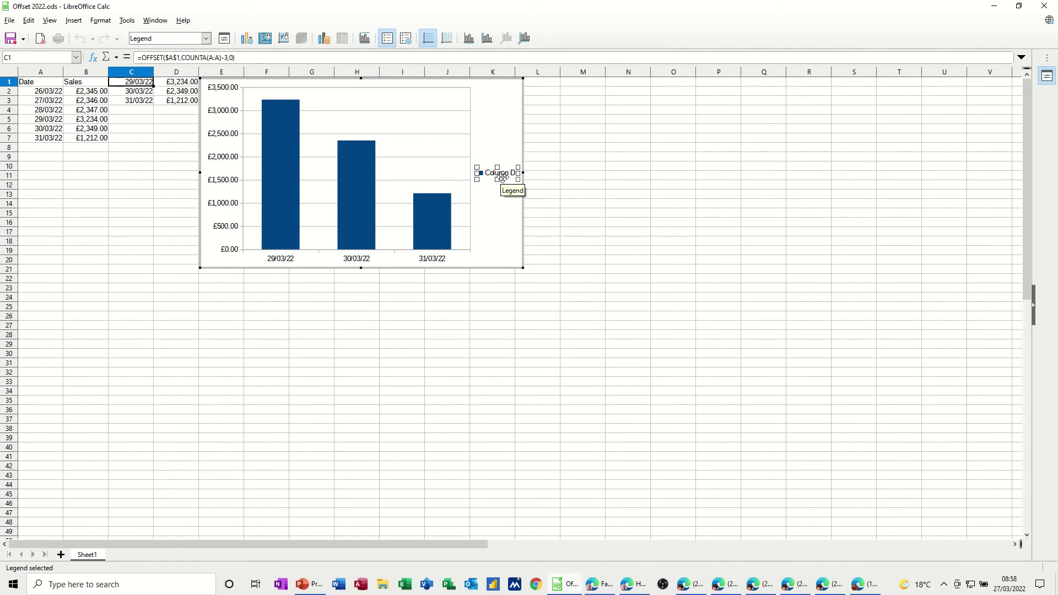
key(Delete)
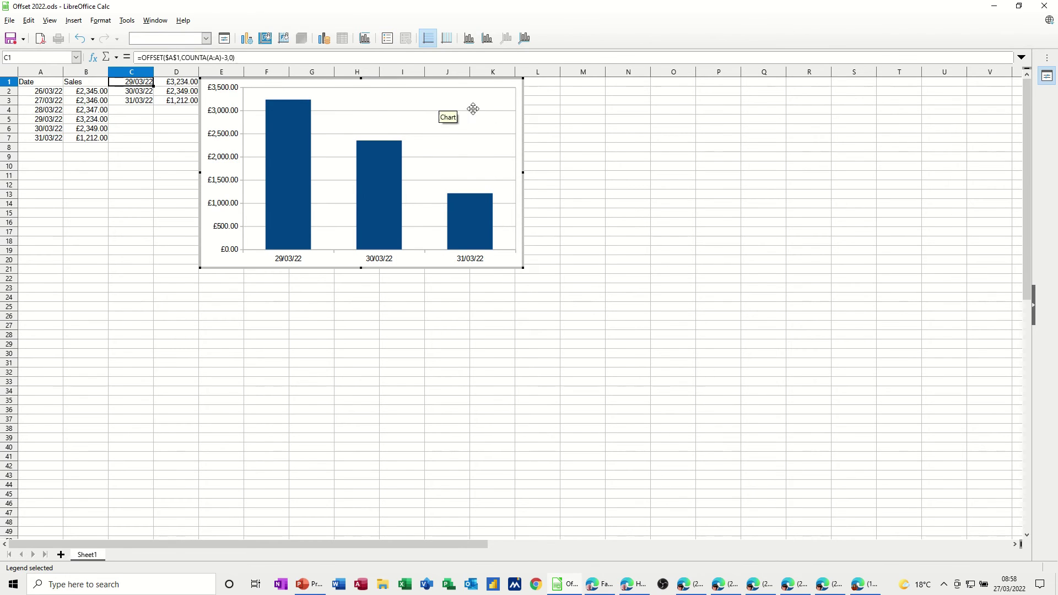
click(573, 137)
- Move the chart beside the Sales column so it covers the helper formulas in C1:D3
click(518, 115)
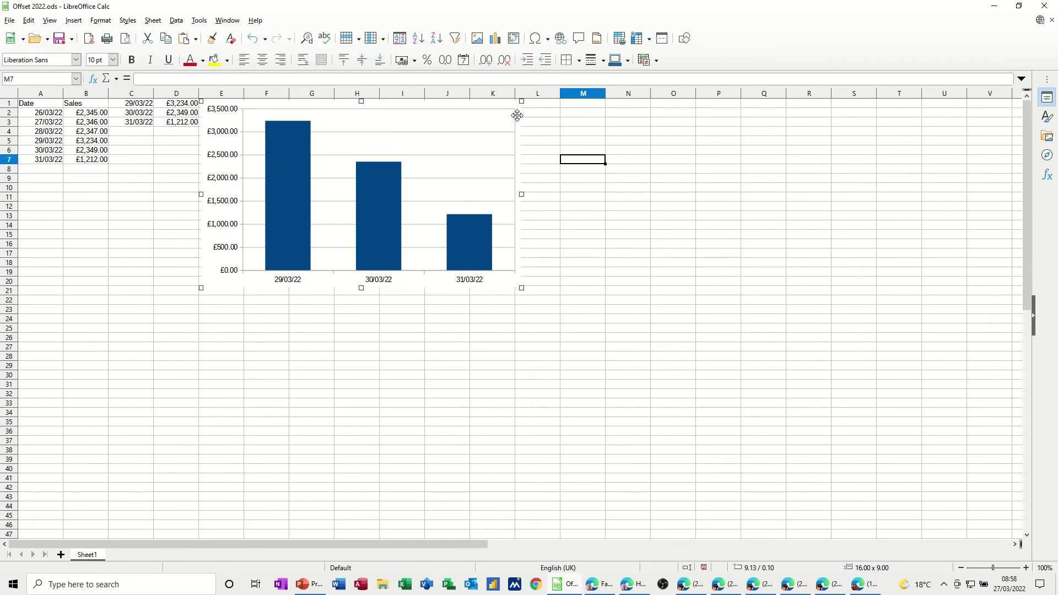
drag(518, 114, 530, 116)
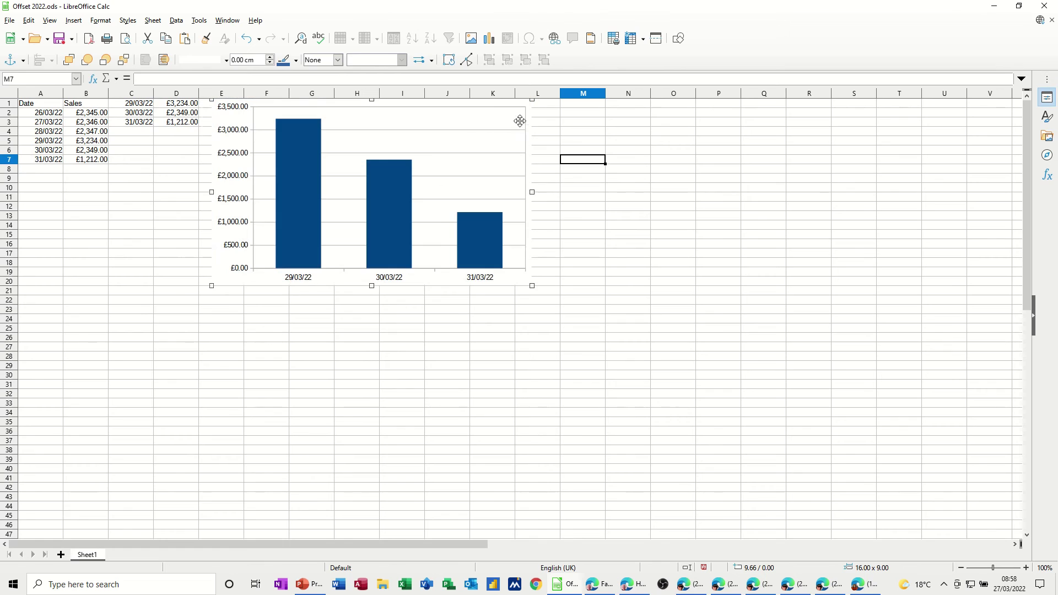
click(91, 210)
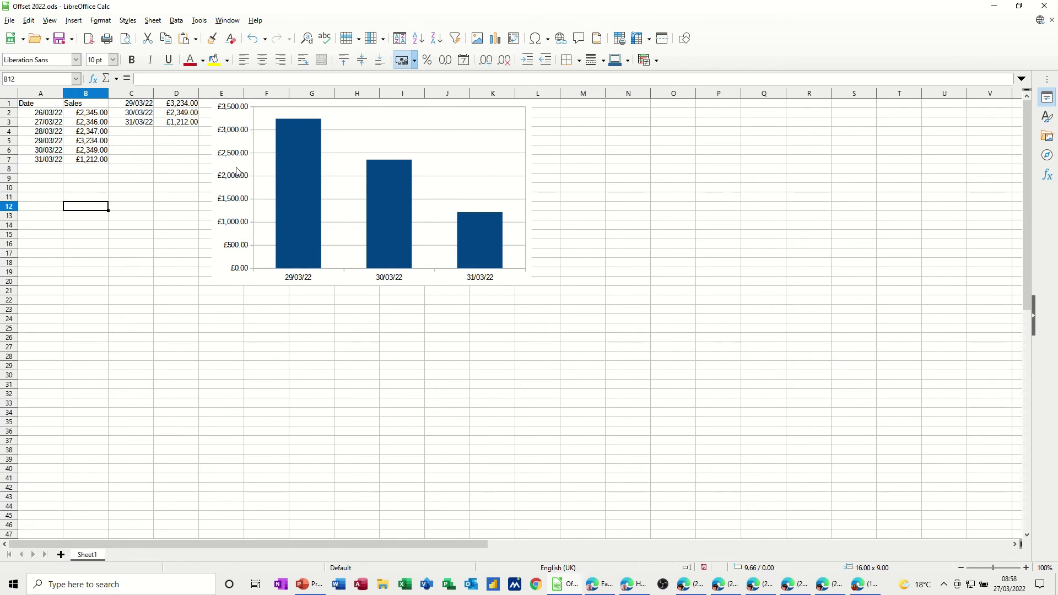
click(214, 172)
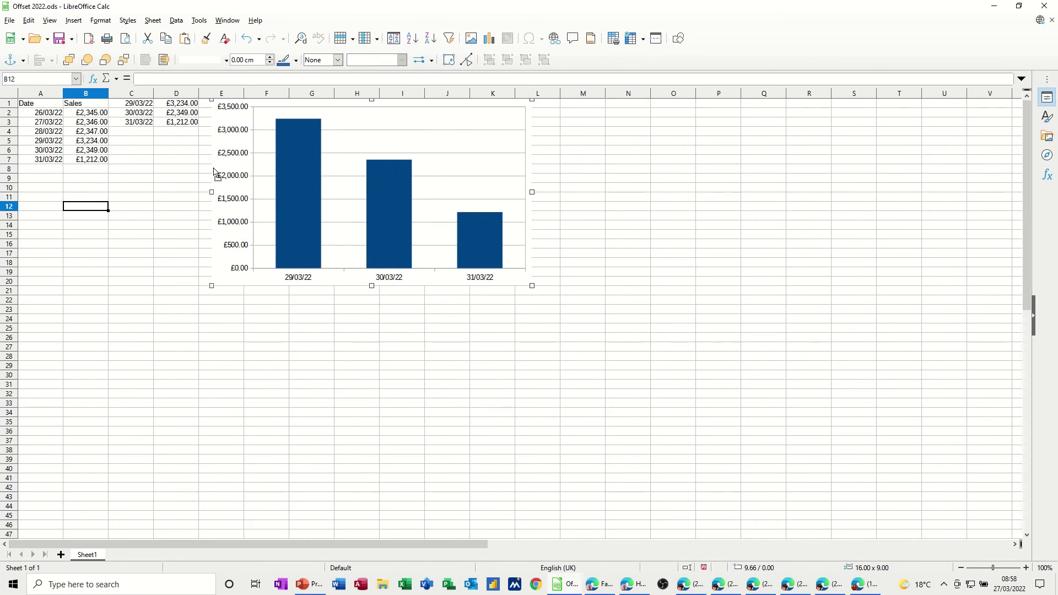
drag(214, 165, 115, 159)
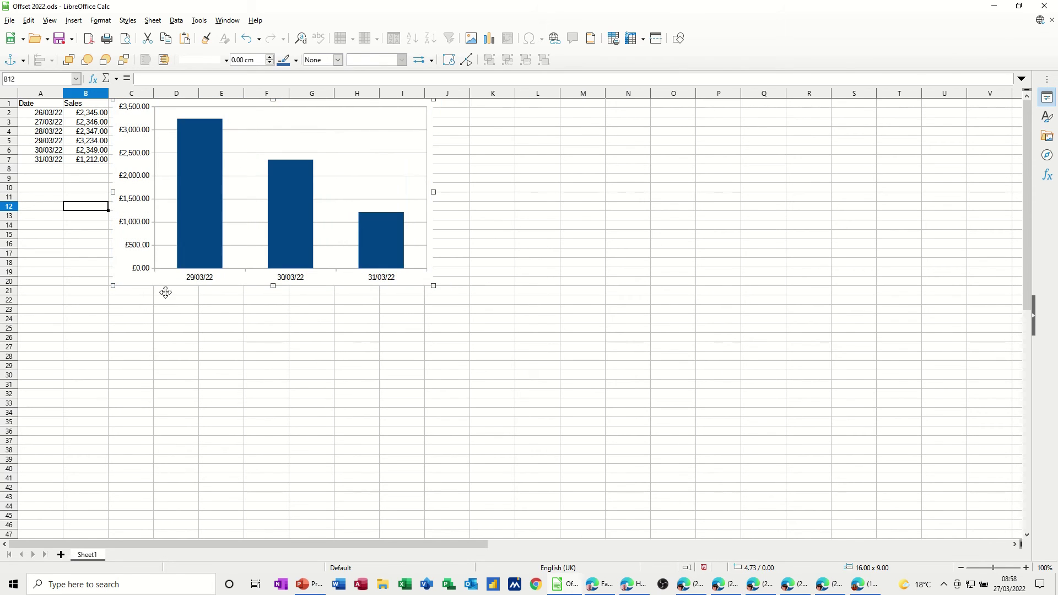
click(202, 329)
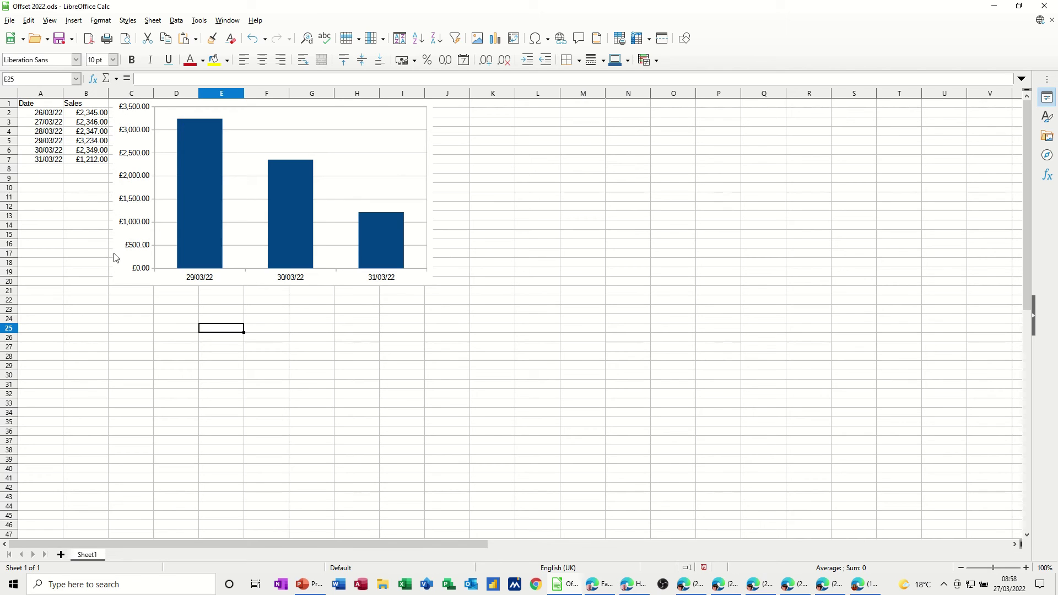
click(121, 283)
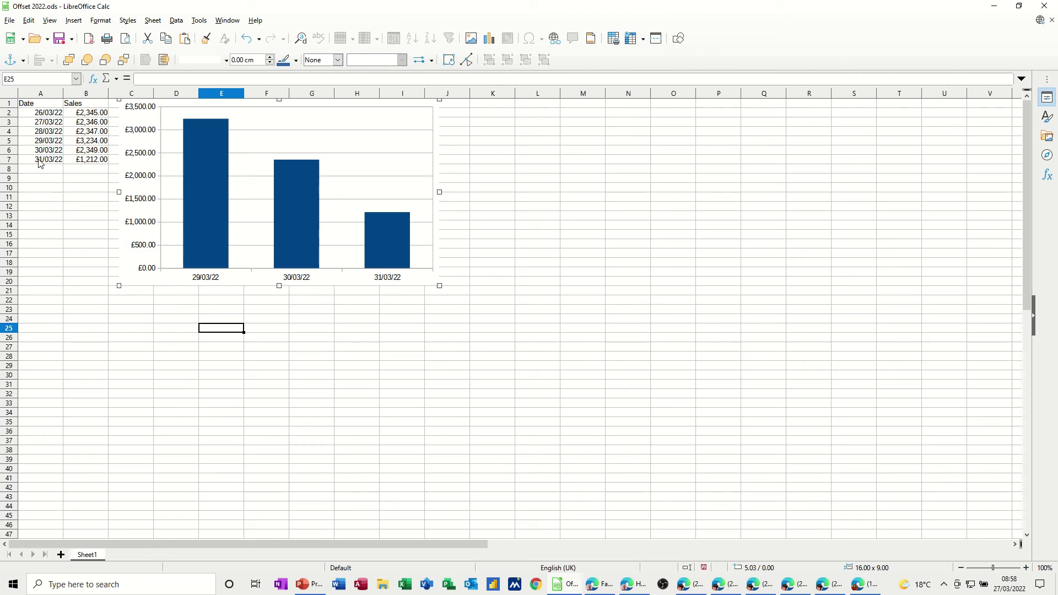
- Extend the dates and sales in A6:B7 down to row 10 by filling the series to test the dynamic chart
drag(39, 152, 83, 161)
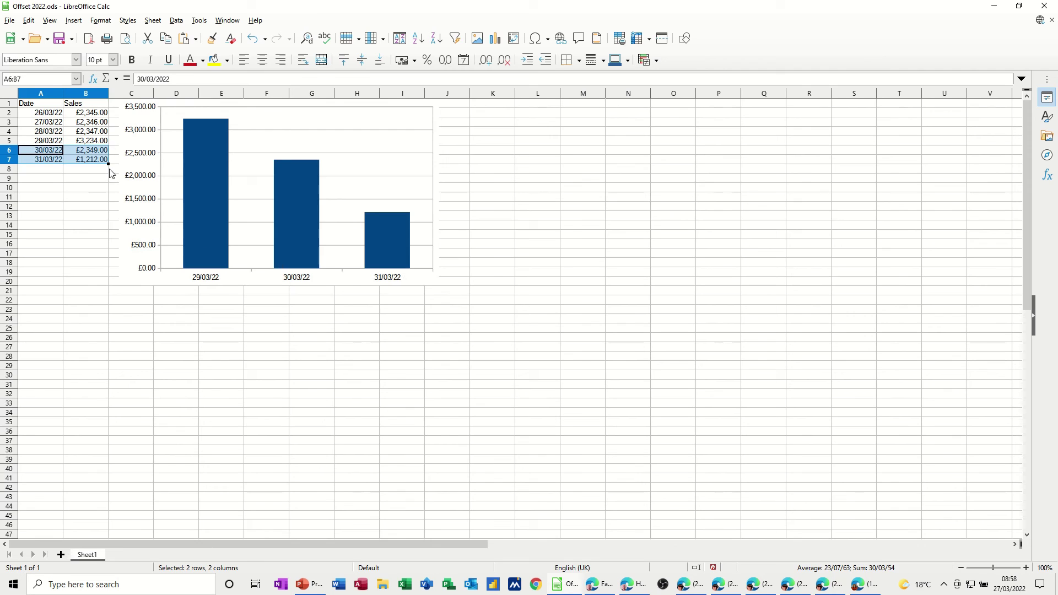
drag(109, 163, 110, 190)
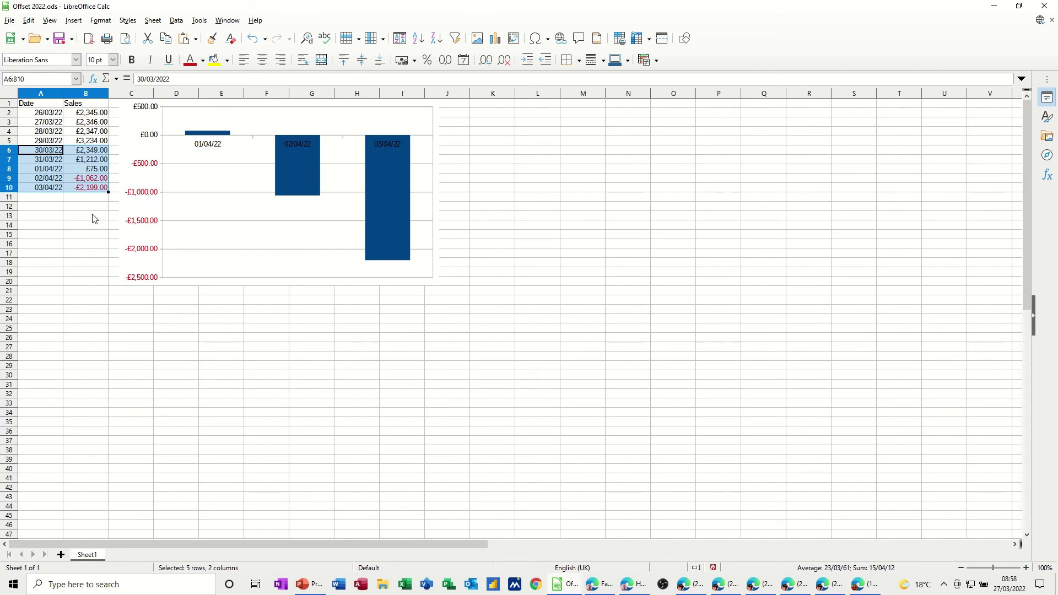
- Replace the negative sales figures in B9 and B10 with 345 and 1232
click(84, 178)
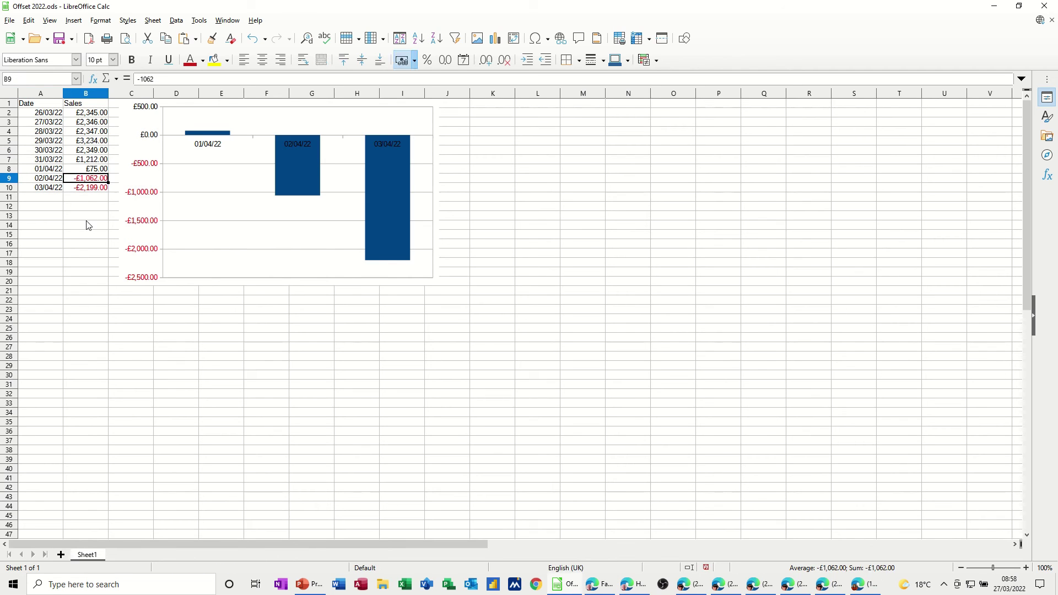
text(345)
key(Return)
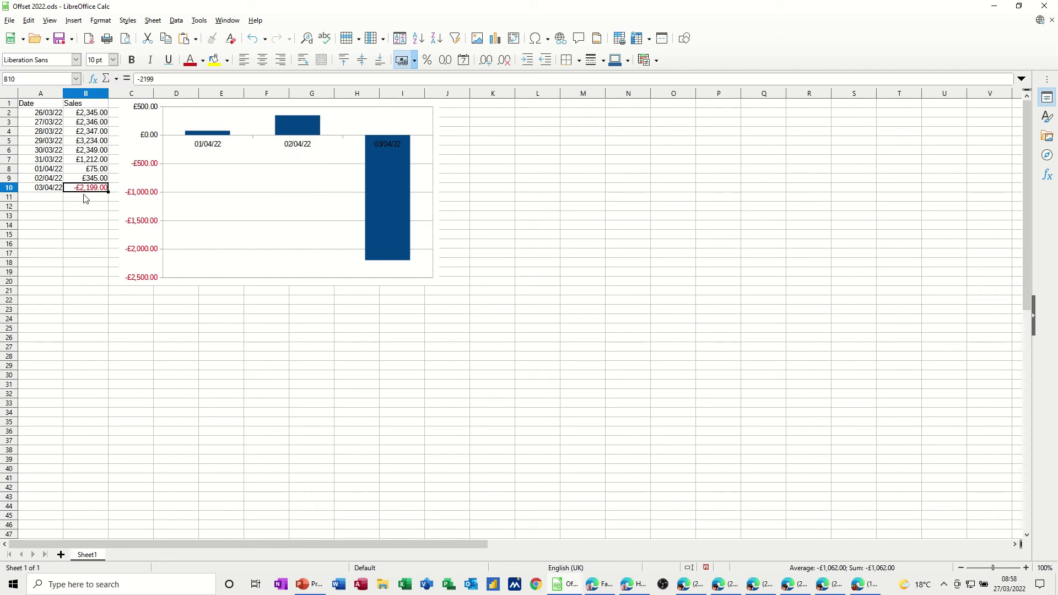
text(1,232)
click(89, 216)
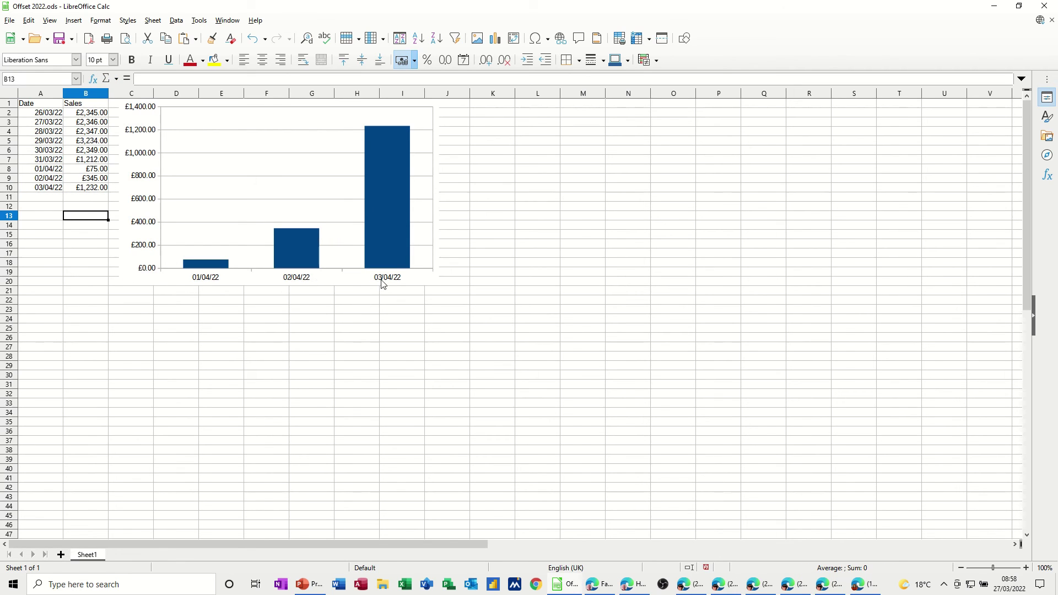
- Add a new record in row 11 by filling the date series down to 04/04/22 and entering sales of 5434
click(42, 192)
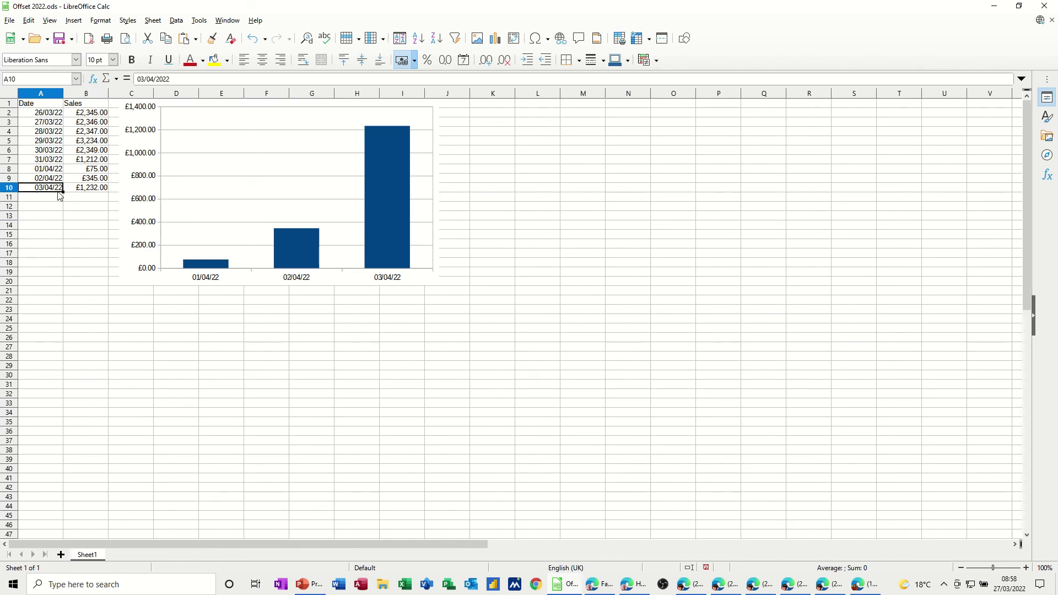
drag(63, 193, 53, 206)
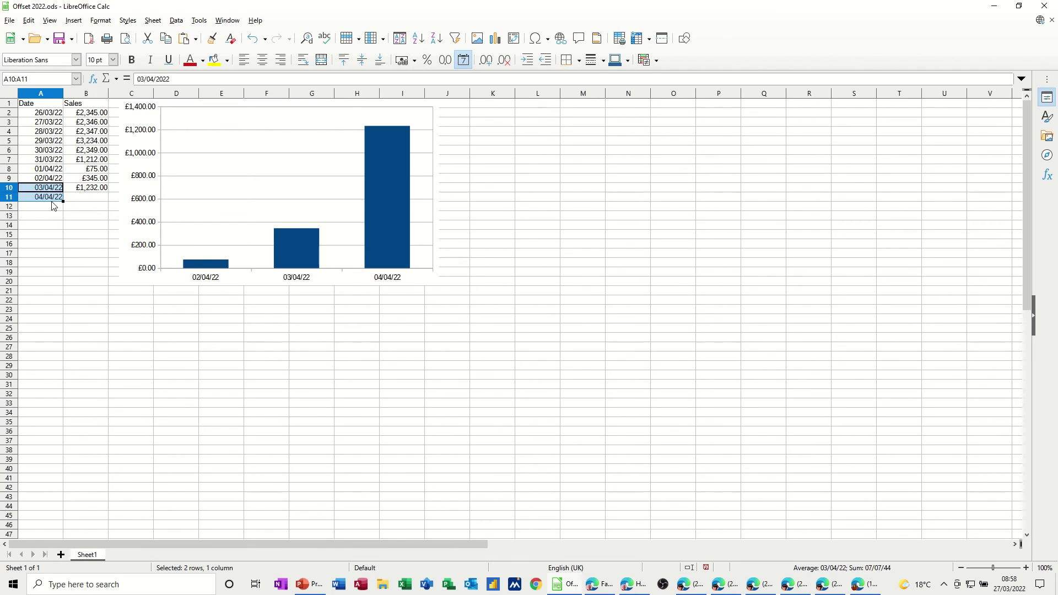
click(83, 200)
text(5,4)
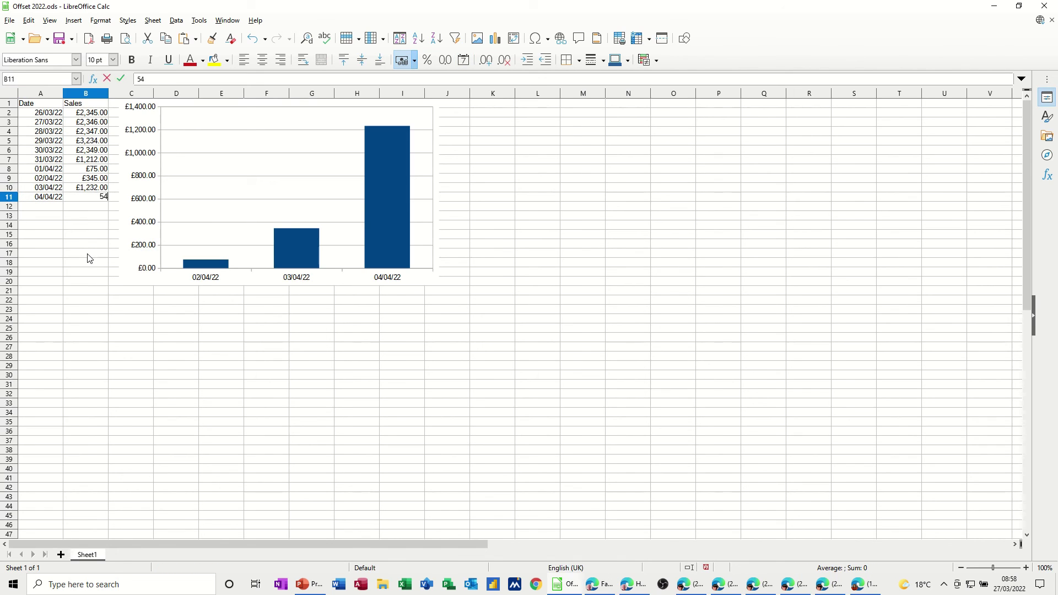
text(34)
click(55, 226)
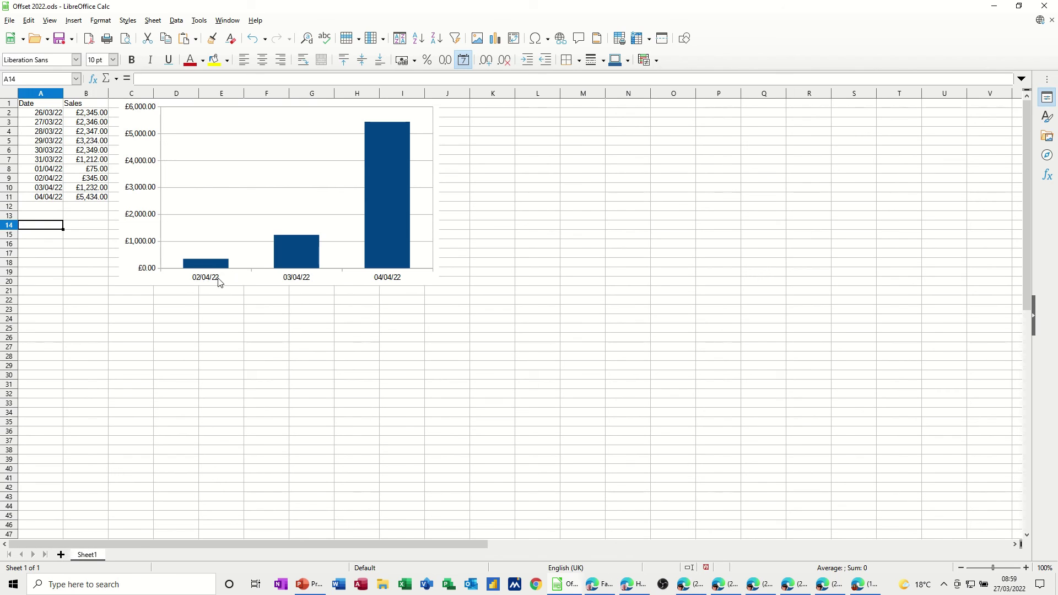
- Move the chart over to about column F to uncover the helper cells C1:D3, and review the OFFSET formulas in C1 and C2
click(126, 125)
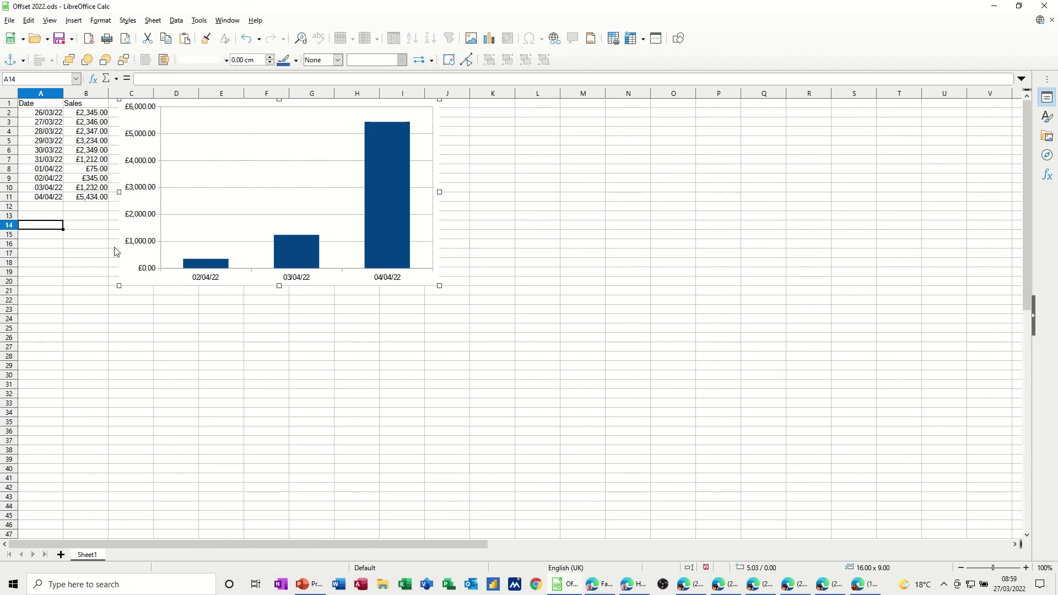
drag(118, 246, 251, 246)
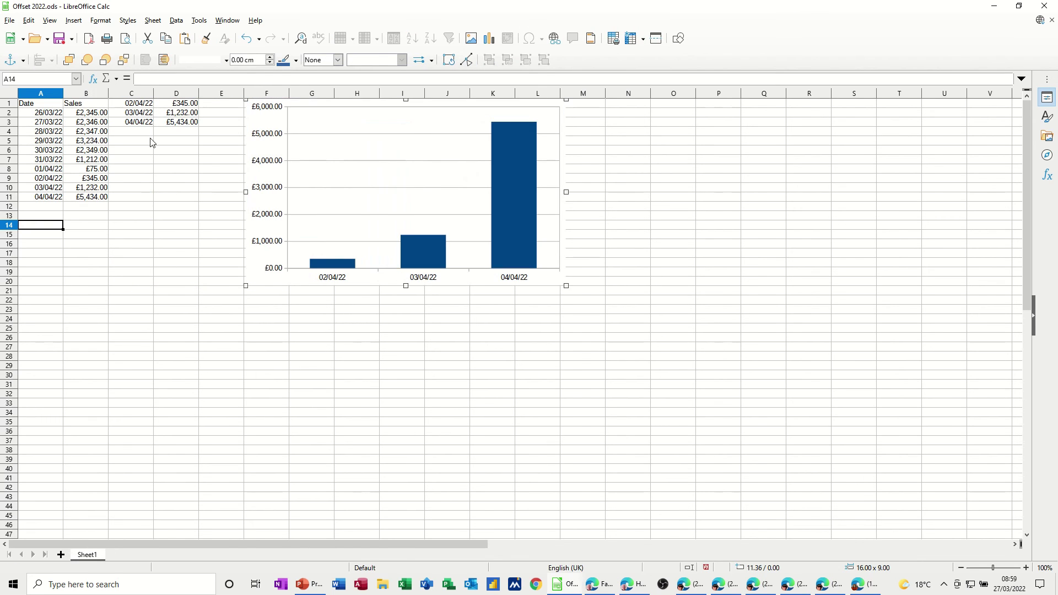
click(139, 108)
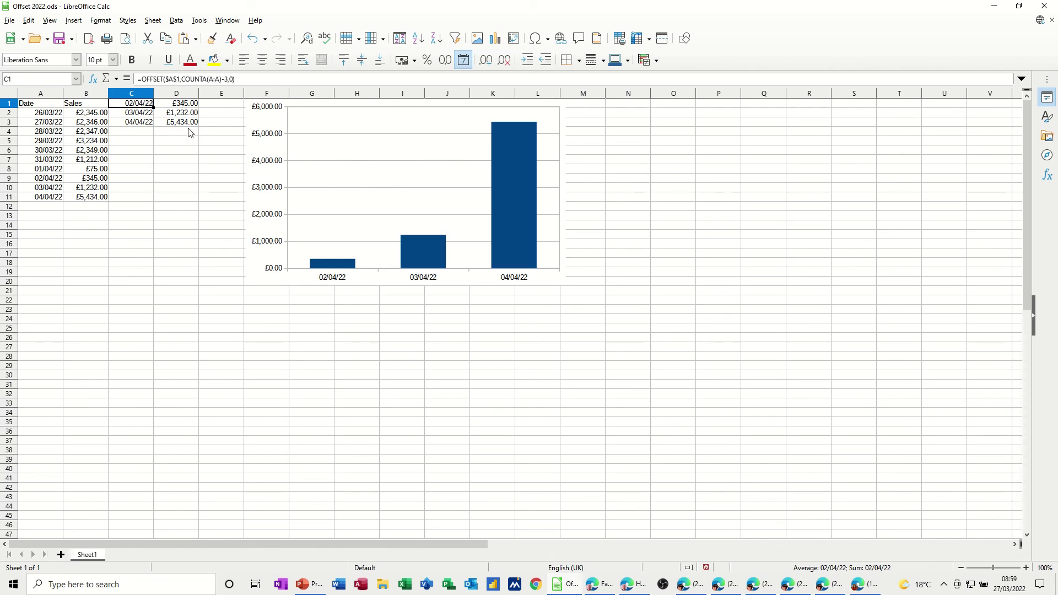
click(138, 116)
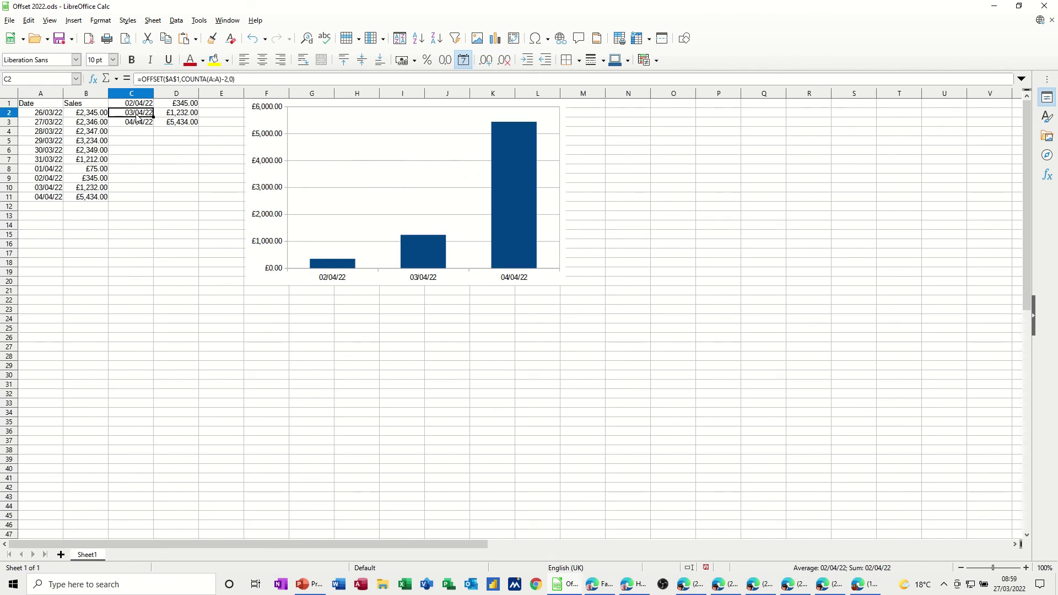
click(143, 104)
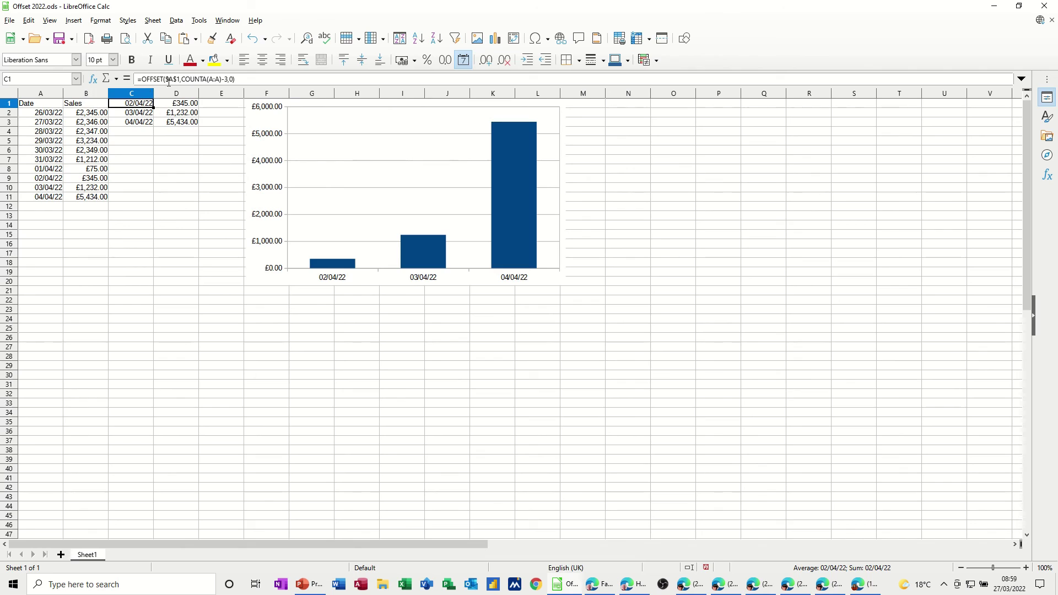